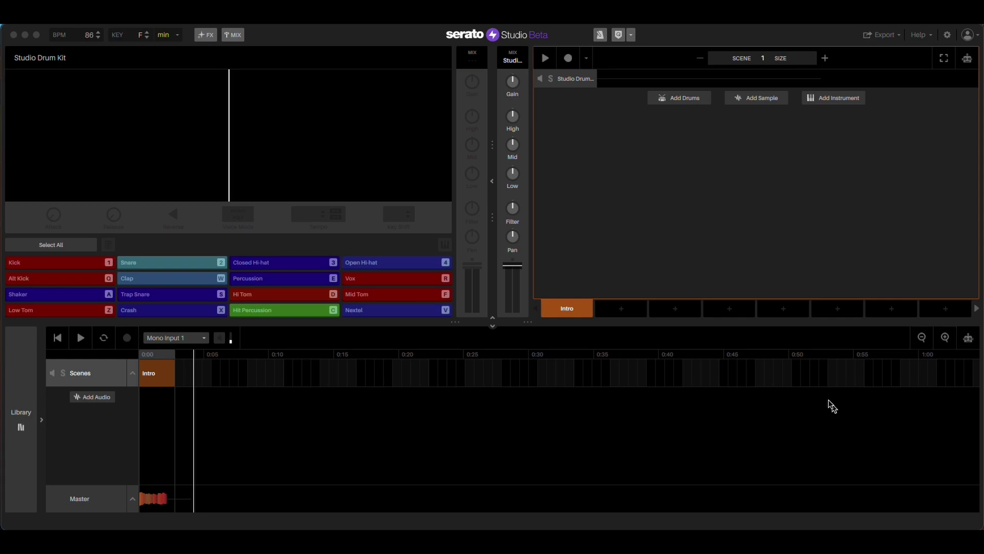
# Step: Show the Library browser listing the All Splice sample files instead of the timeline
pyautogui.click(21, 405)
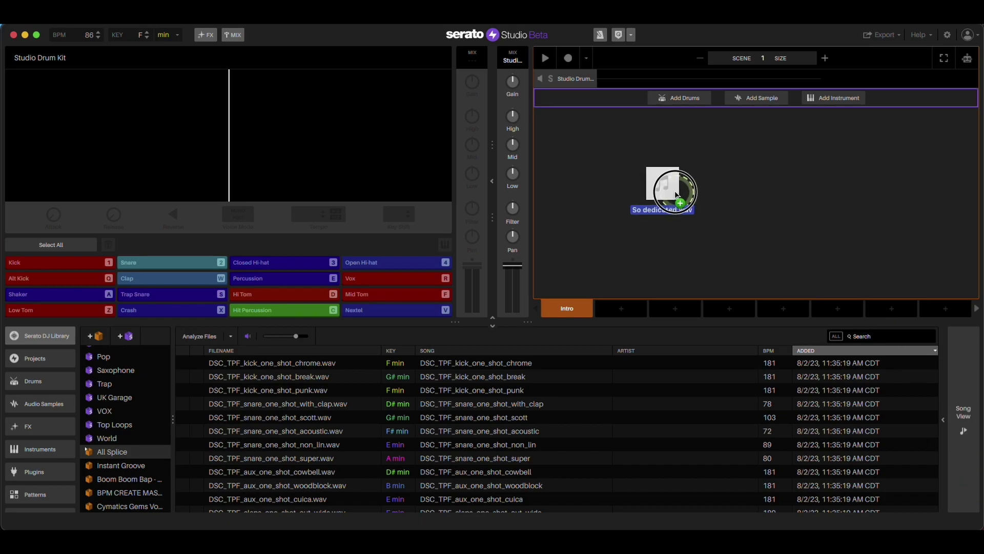
# Step: Load 'So dedicated' from the library onto the deck, preview it from a later point, then stop
pyautogui.moveTo(658, 187); pyautogui.dragTo(681, 191)
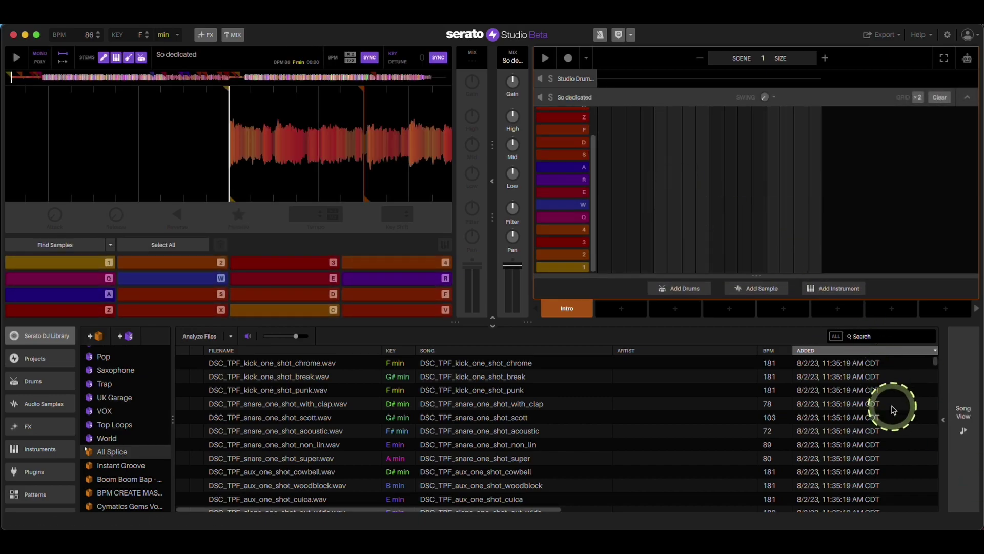
pyautogui.click(42, 335)
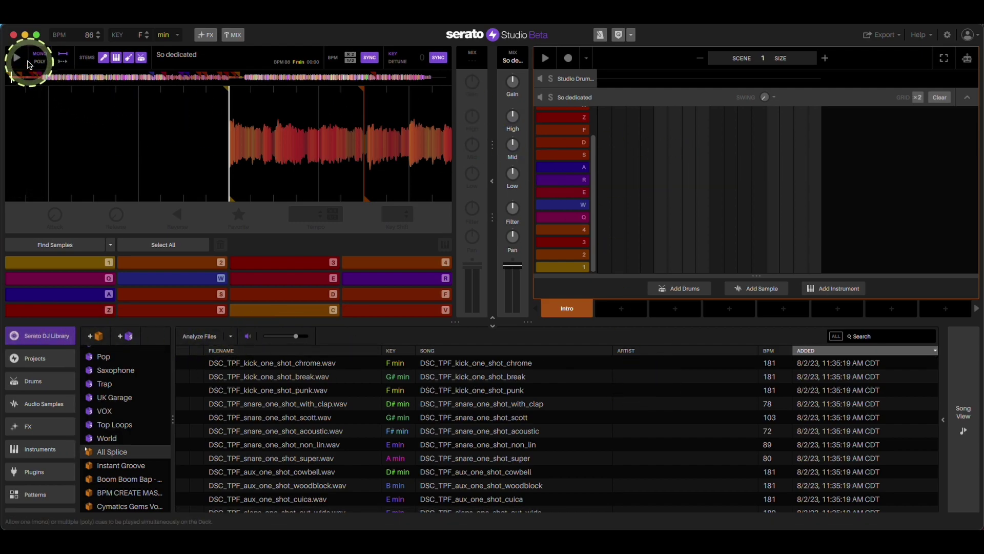
pyautogui.press('space')
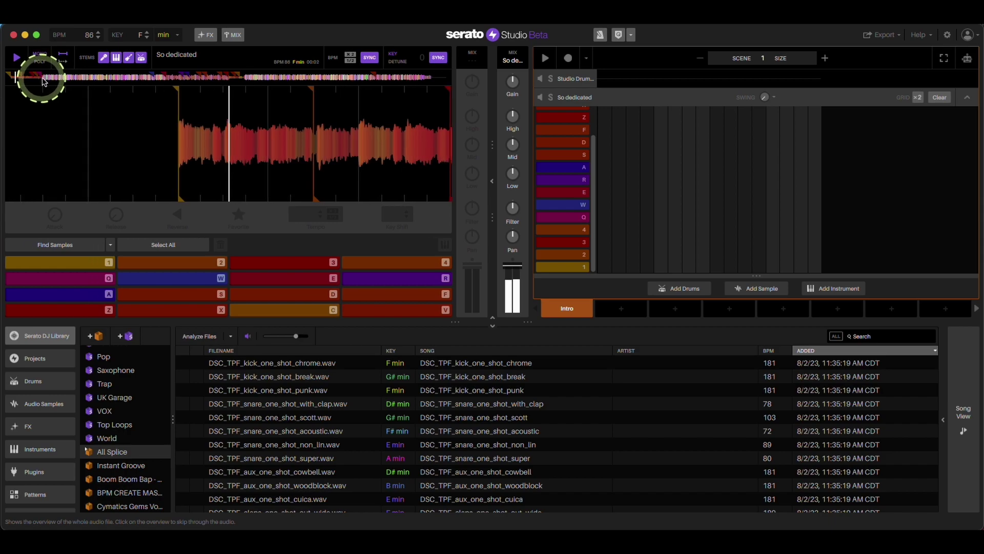
pyautogui.click(43, 81)
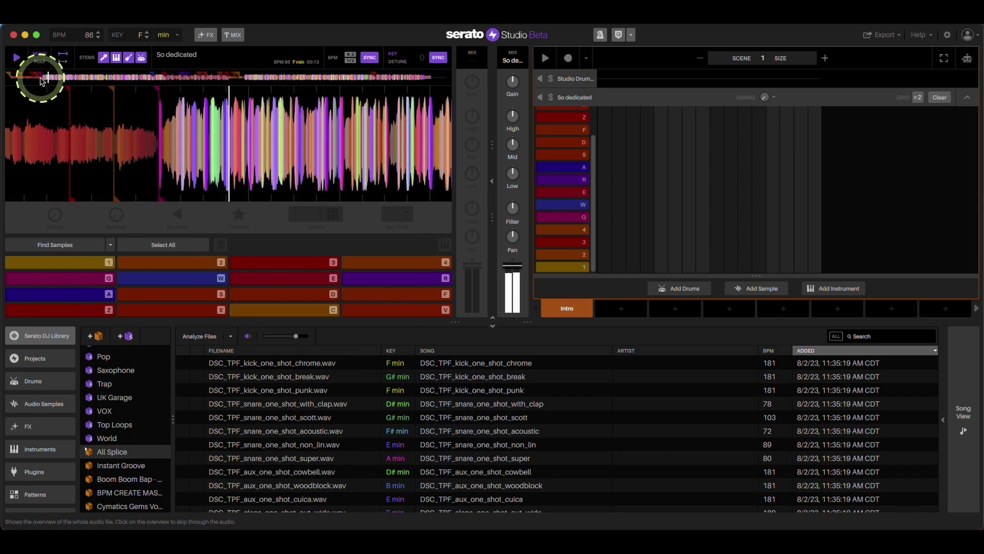
pyautogui.moveTo(513, 268)
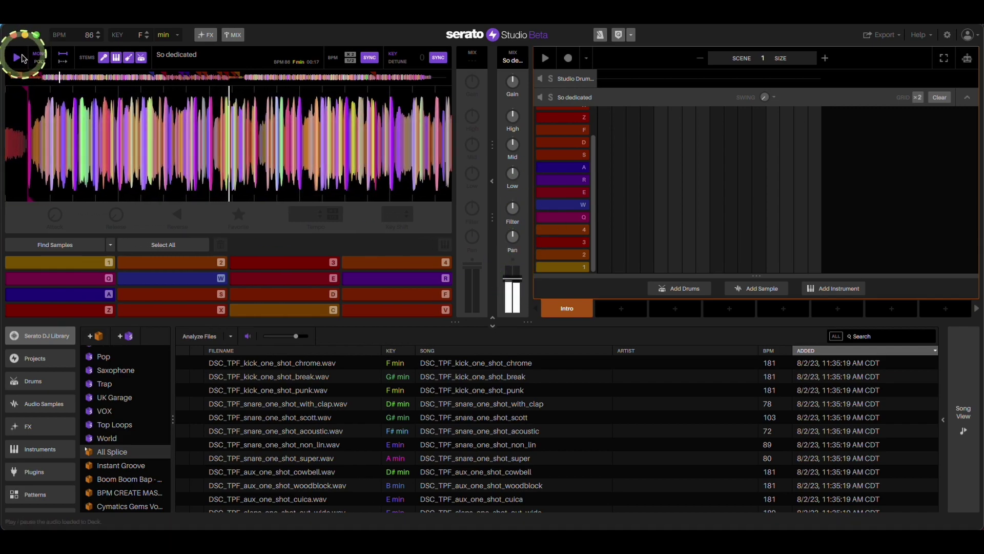
pyautogui.click(20, 61)
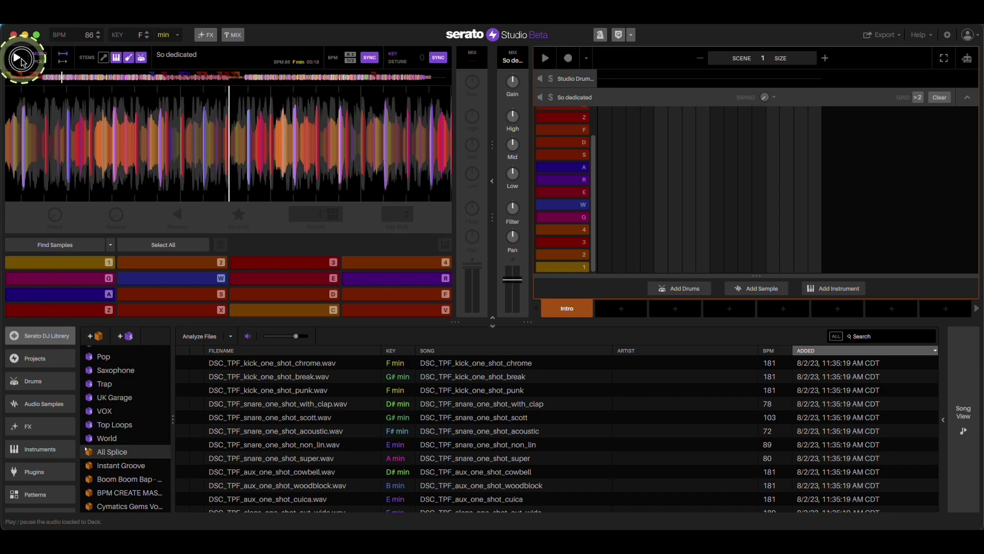
# Step: Try muting the melody and drums stems, restore both, and briefly play the pattern
pyautogui.click(117, 58)
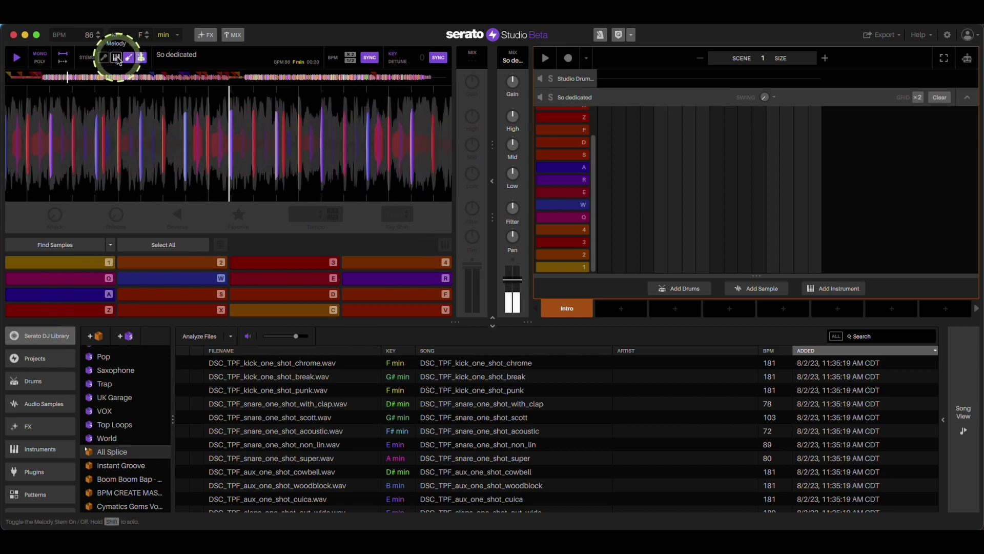
pyautogui.click(142, 58)
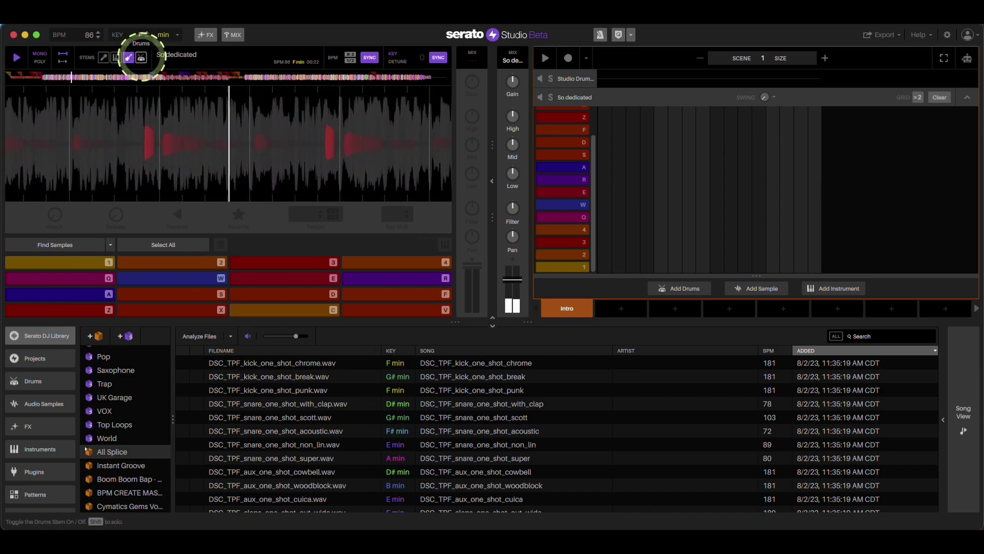
pyautogui.click(141, 58)
pyautogui.click(117, 58)
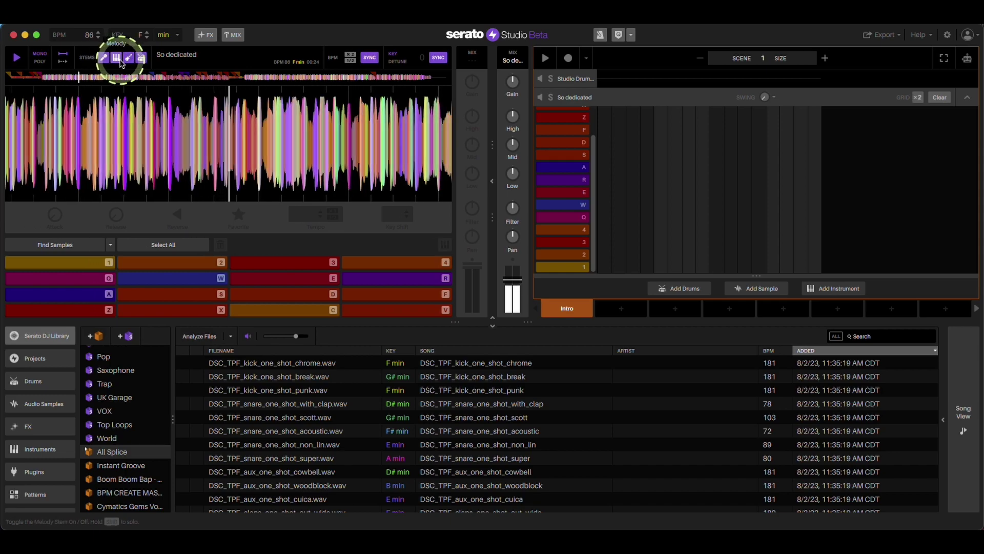
pyautogui.press('space')
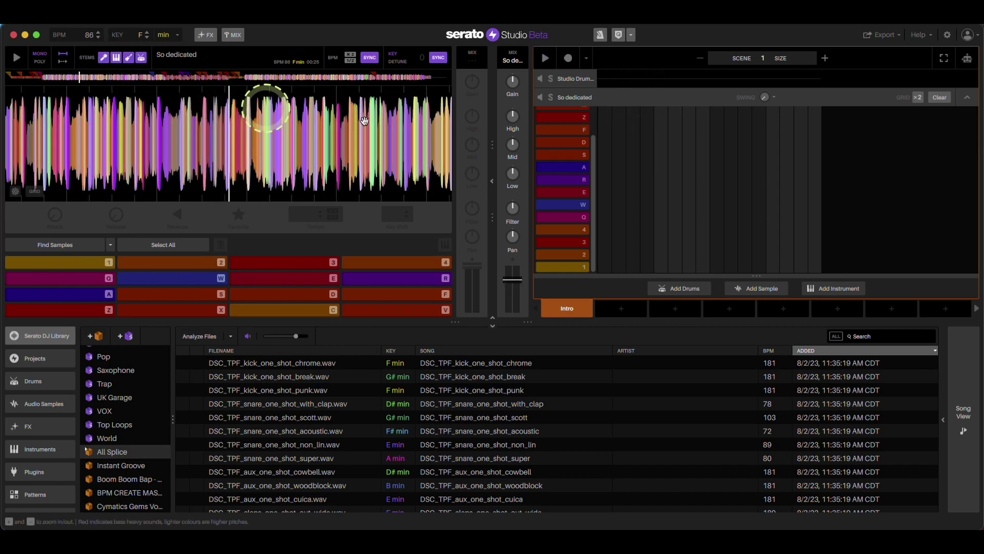
pyautogui.press('space')
pyautogui.click(745, 217)
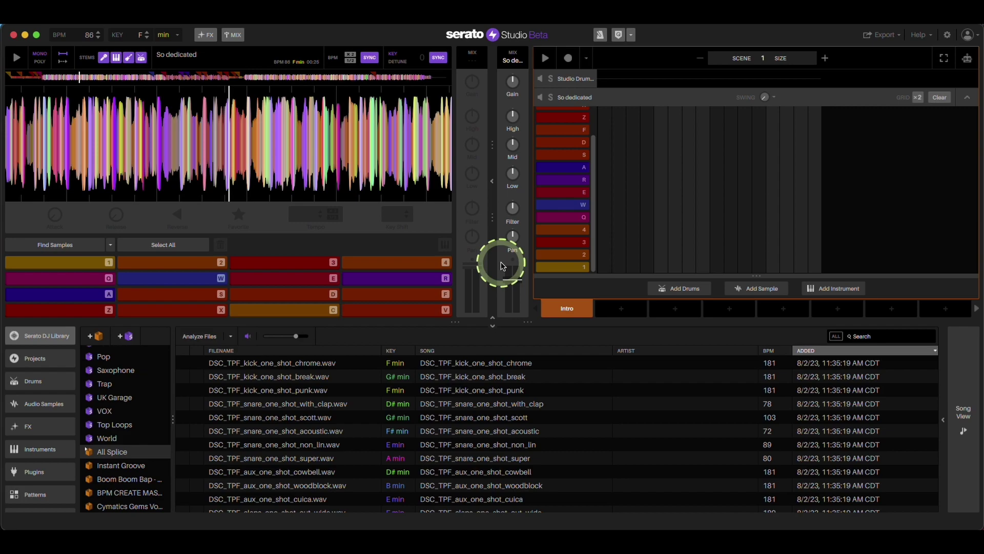
# Step: Mute the vocal, melody and bass stems, then play and stop the drums-only track
pyautogui.click(105, 61)
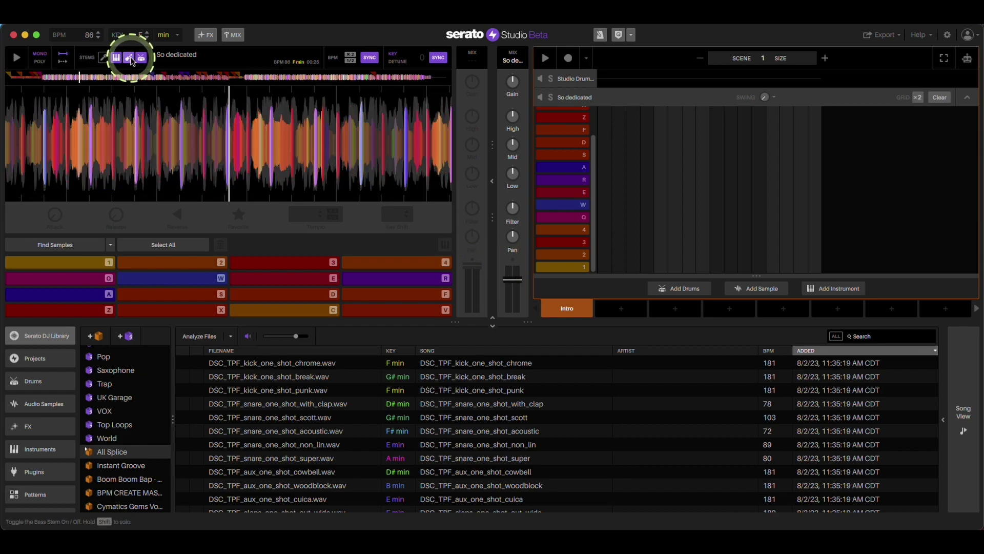
pyautogui.click(118, 59)
pyautogui.click(128, 60)
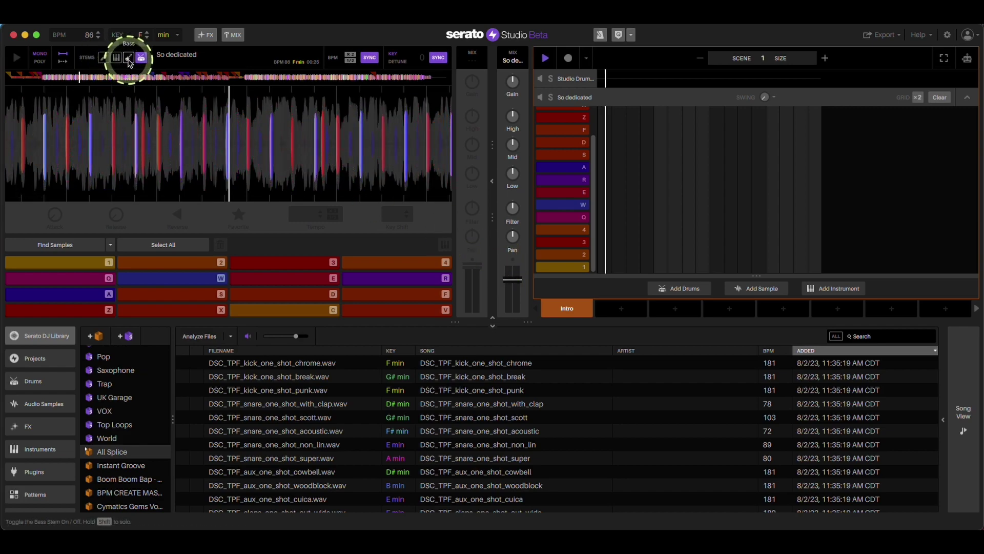
pyautogui.click(17, 57)
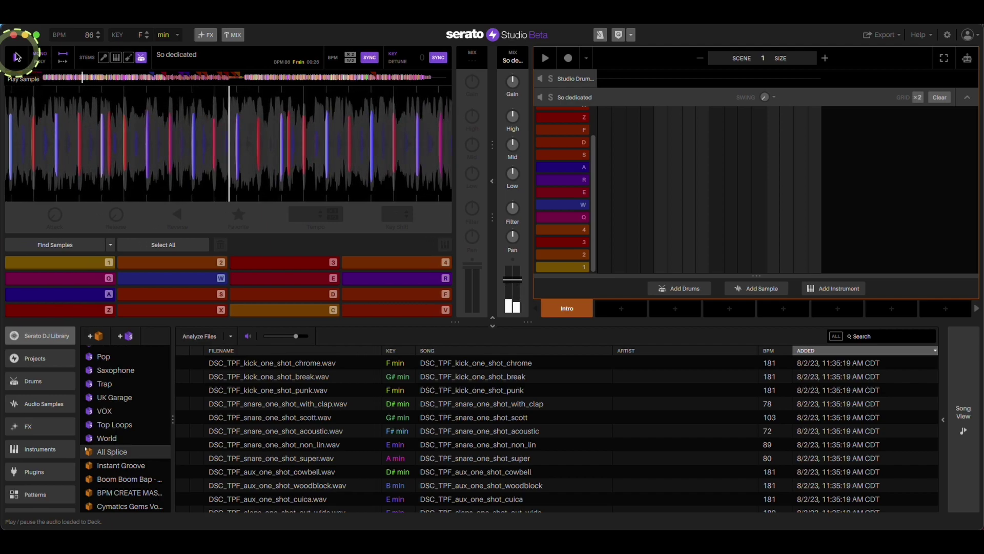
pyautogui.click(16, 57)
# Step: Export the drums-only master mix as an MP3 named 'test stem' to the Desktop
pyautogui.click(882, 35)
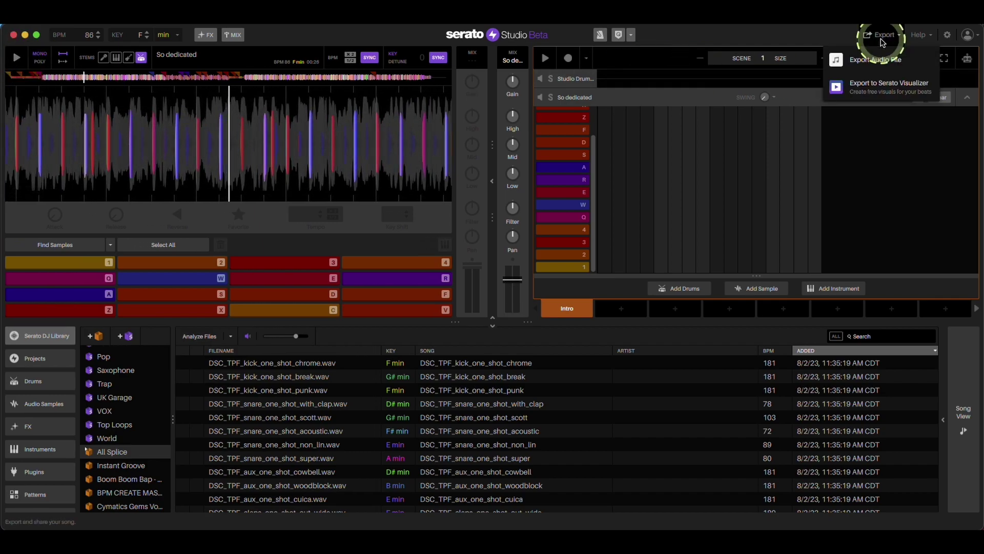
pyautogui.click(878, 60)
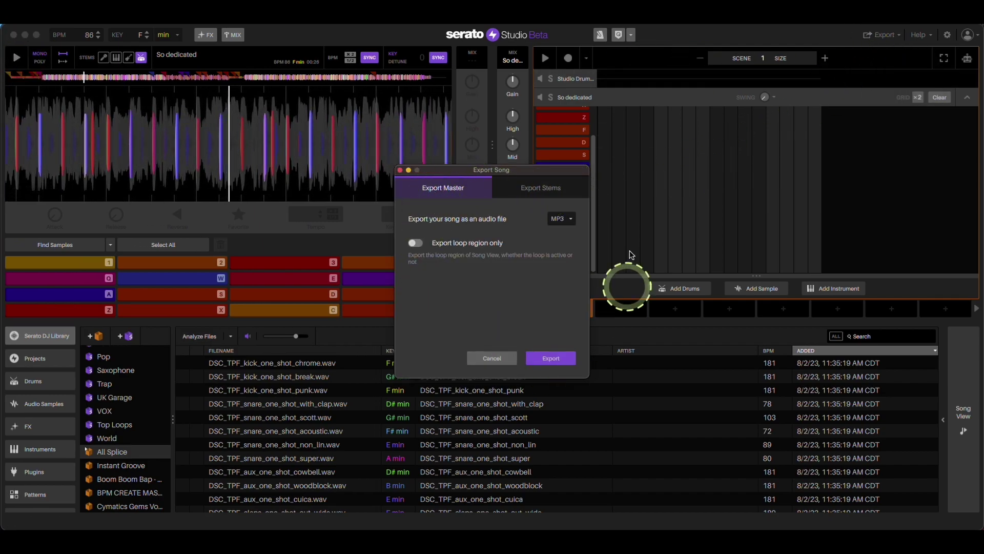
pyautogui.click(551, 358)
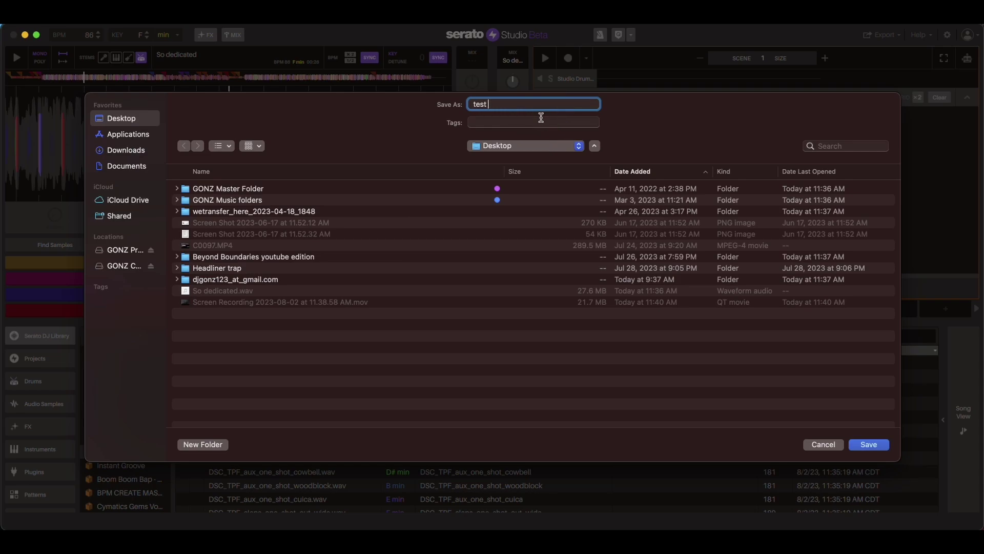
pyautogui.press('Return')
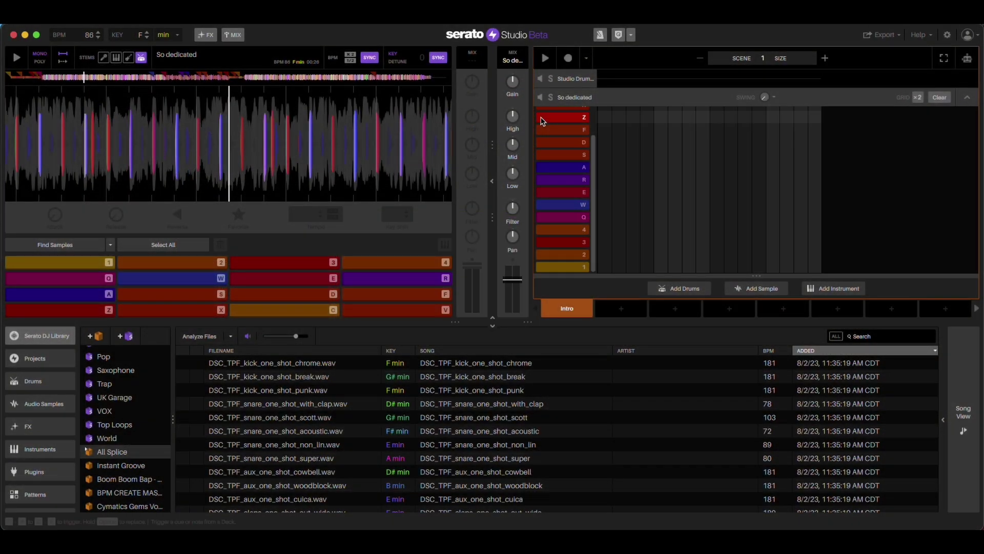
# Step: Collapse the step grid and import 'test stem.mp3' from the Desktop as its own track
pyautogui.click(968, 97)
pyautogui.moveTo(982, 216); pyautogui.dragTo(598, 169)
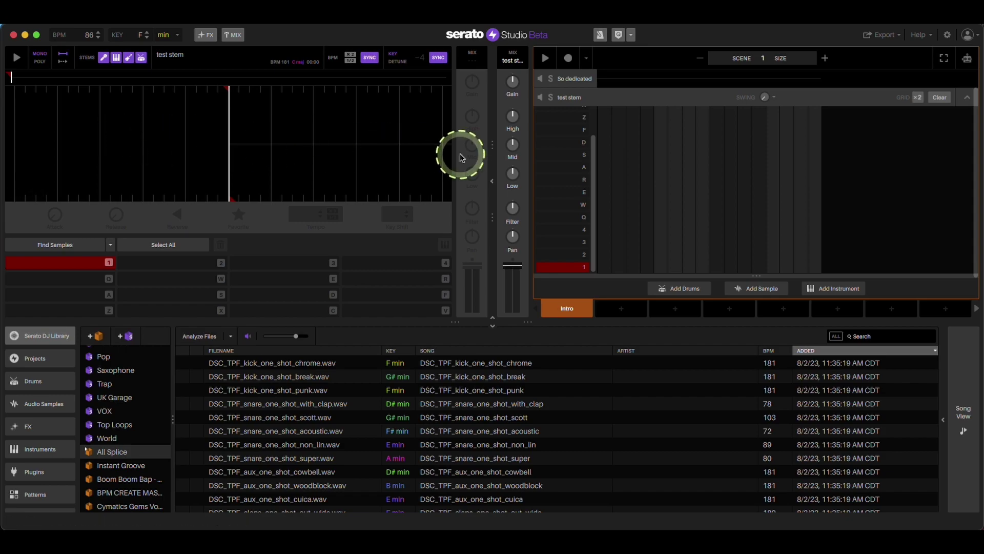
pyautogui.click(585, 97)
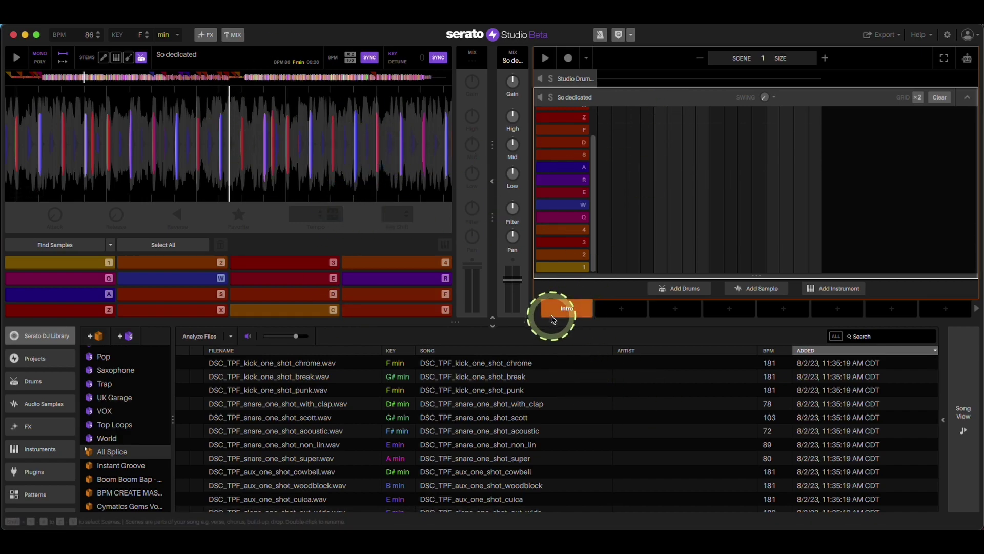
# Step: In the song timeline, select the Intro scene, draw a long note on drum row 1, and play it
pyautogui.click(962, 395)
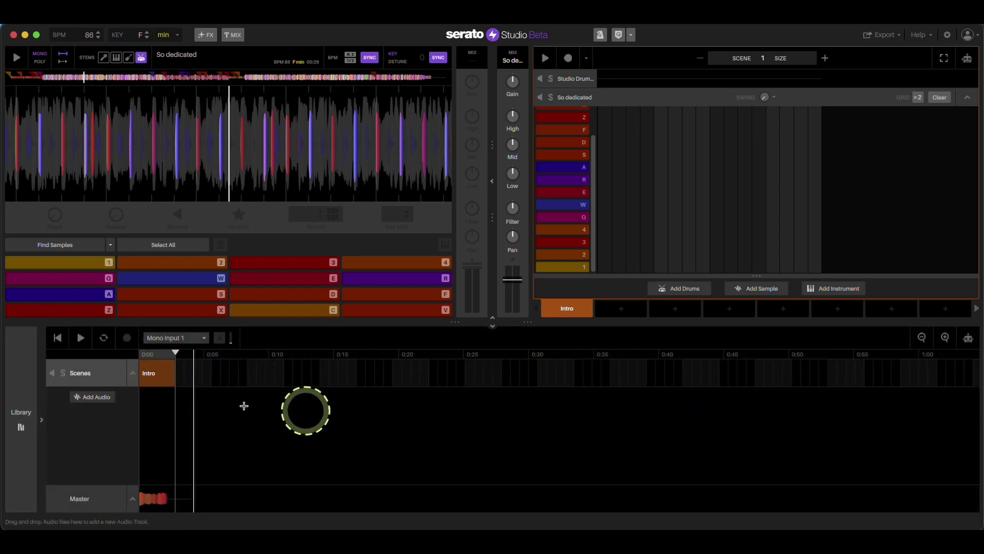
pyautogui.click(151, 374)
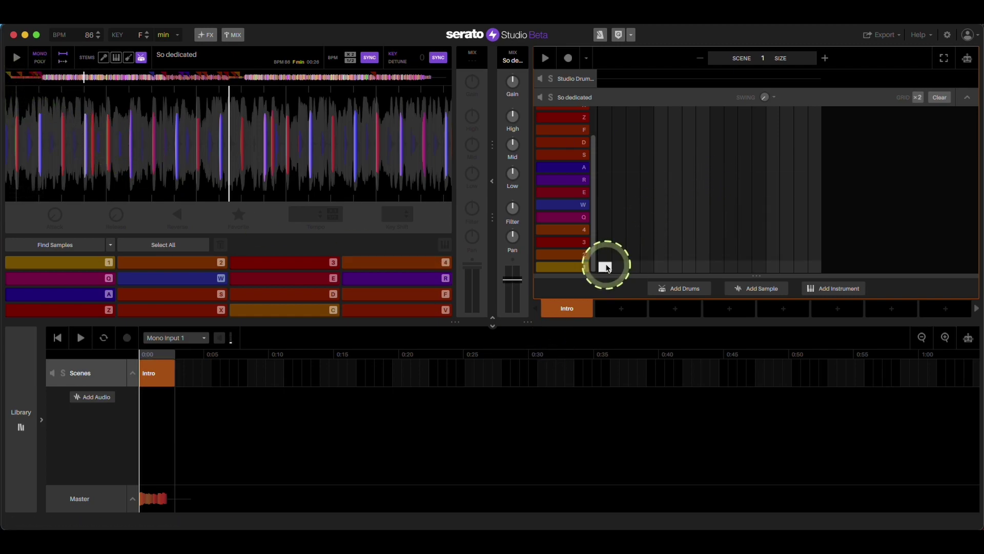
pyautogui.moveTo(605, 267); pyautogui.dragTo(810, 266)
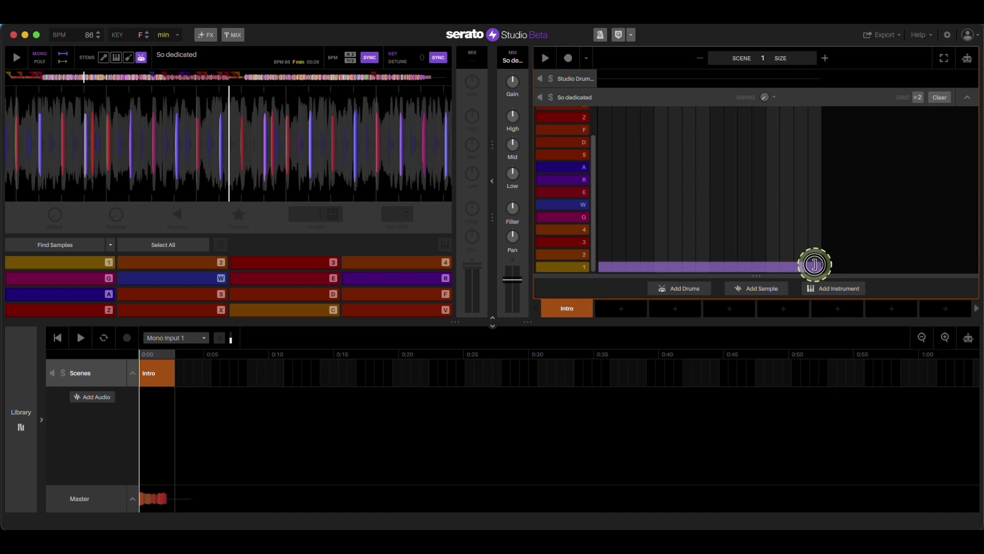
pyautogui.click(546, 59)
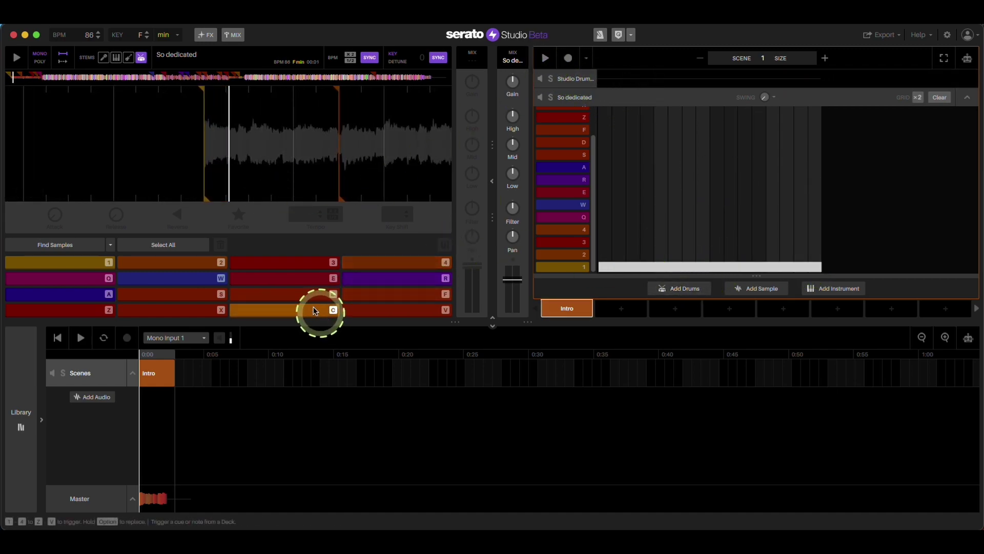
# Step: Clear all deck pads, jump to around 00:11, set a new cue on pad 1, and test playback
pyautogui.click(163, 245)
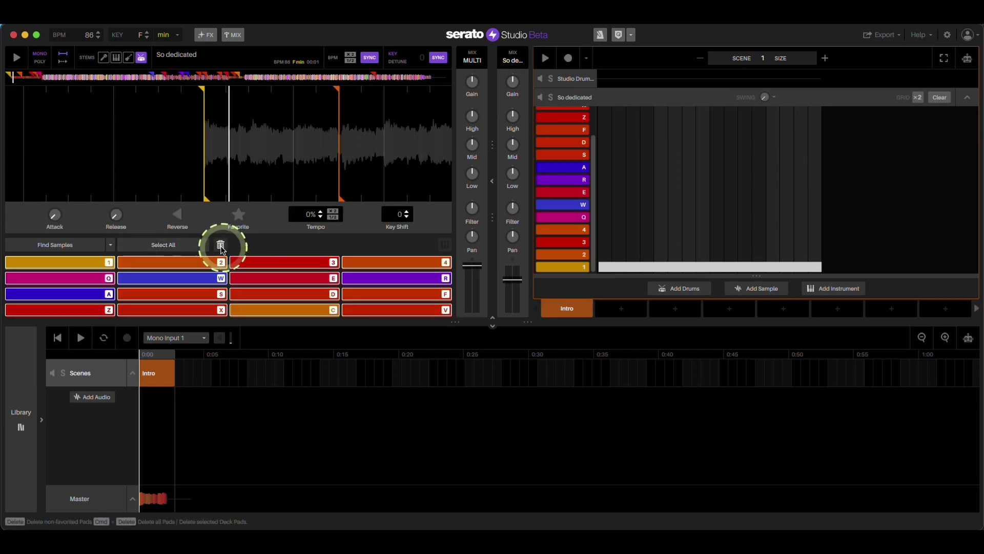
pyautogui.click(221, 247)
pyautogui.click(42, 80)
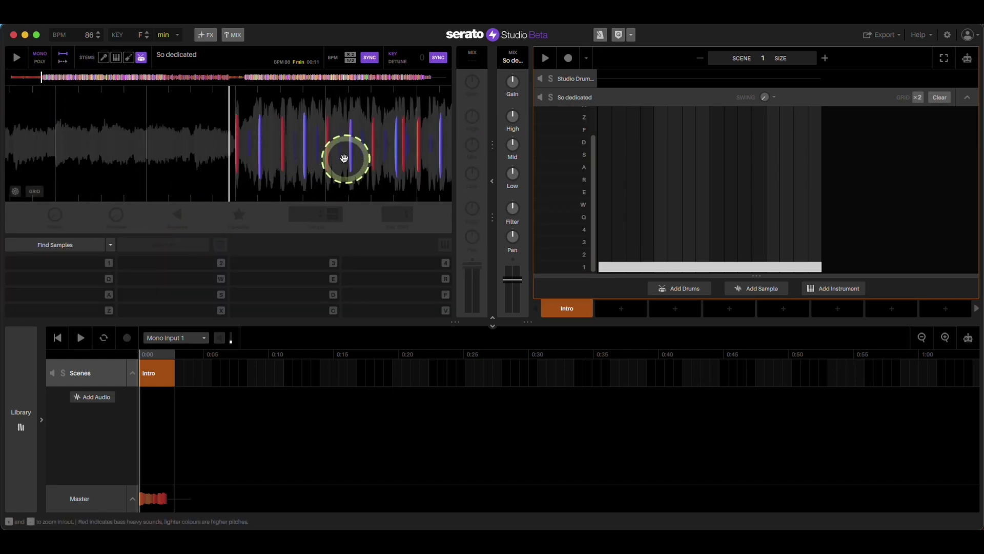
pyautogui.moveTo(345, 158); pyautogui.dragTo(336, 154)
pyautogui.click(90, 261)
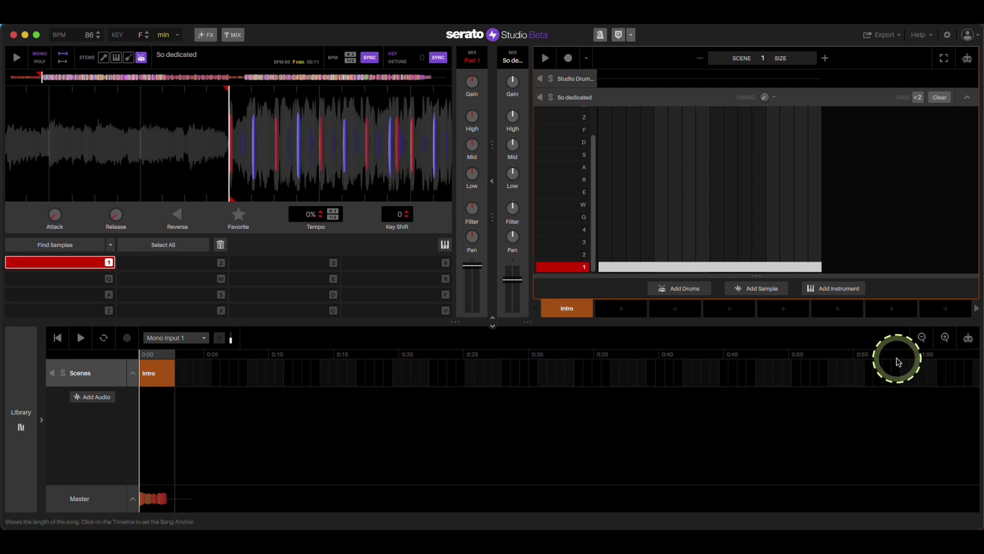
pyautogui.press('space')
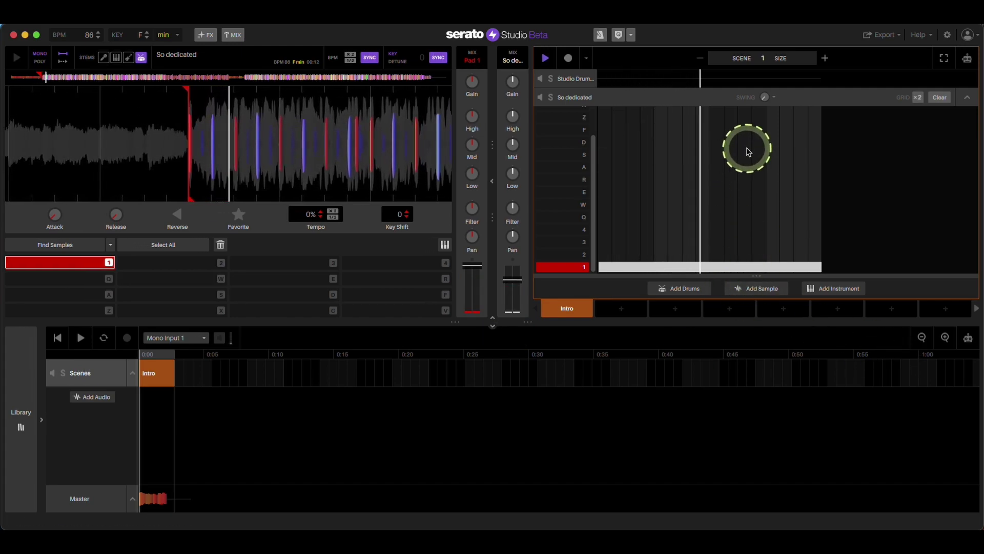
pyautogui.press('space')
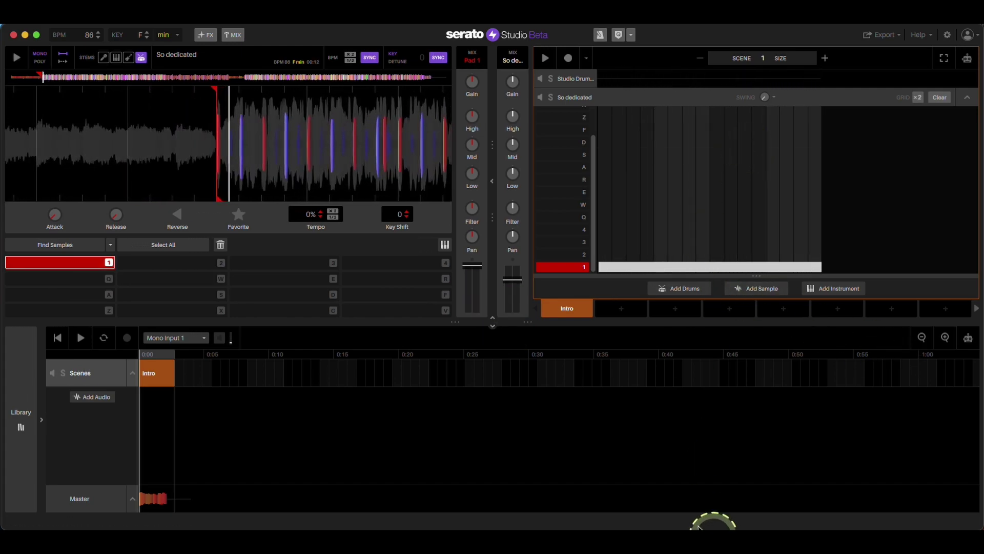
# Step: Export the master mix as MP3 again, replacing 'test stem.mp3' on the Desktop
pyautogui.click(884, 35)
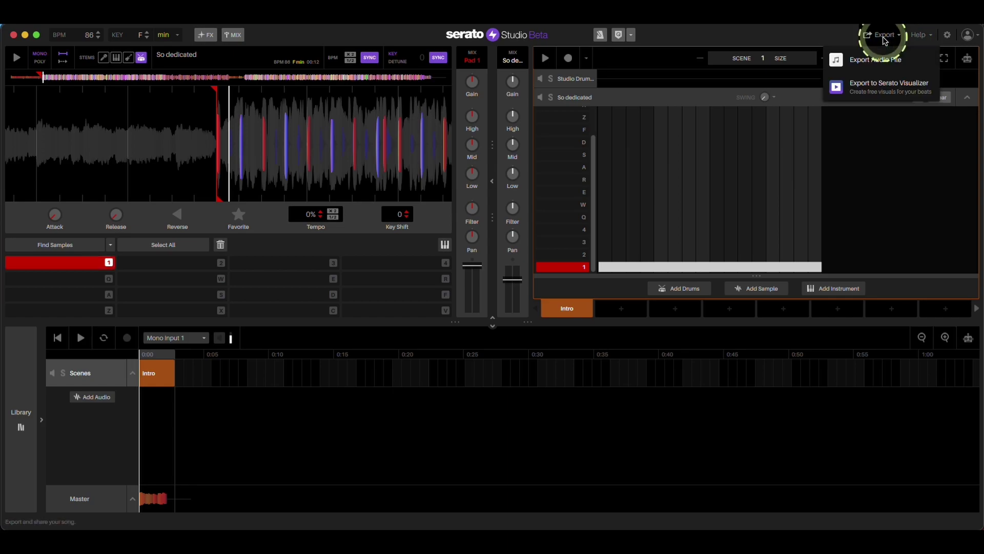
pyautogui.click(887, 65)
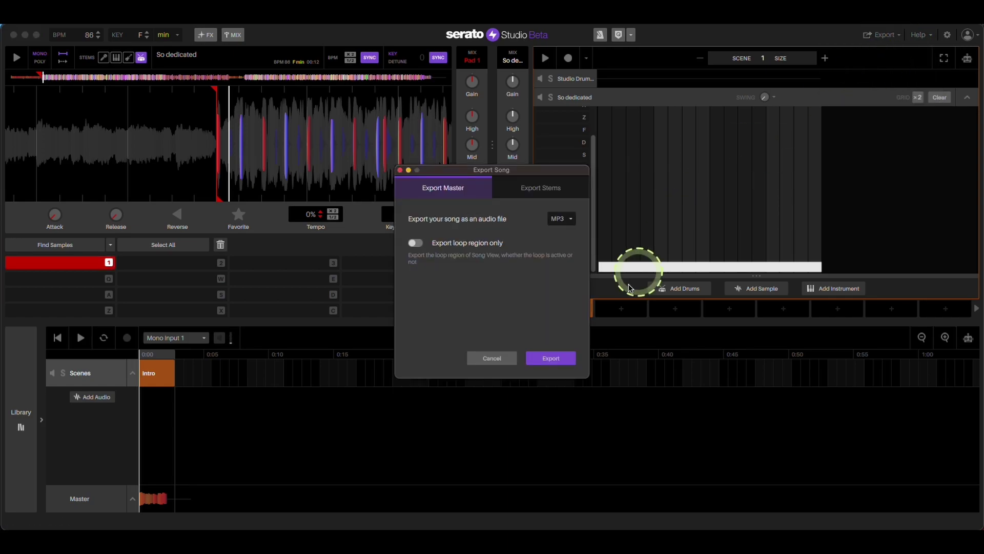
pyautogui.click(568, 358)
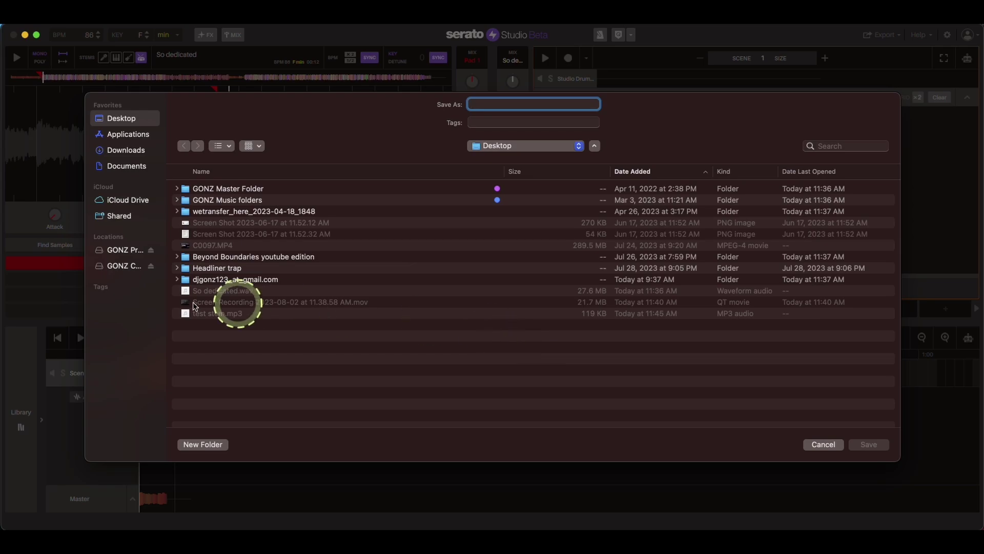
pyautogui.click(216, 322)
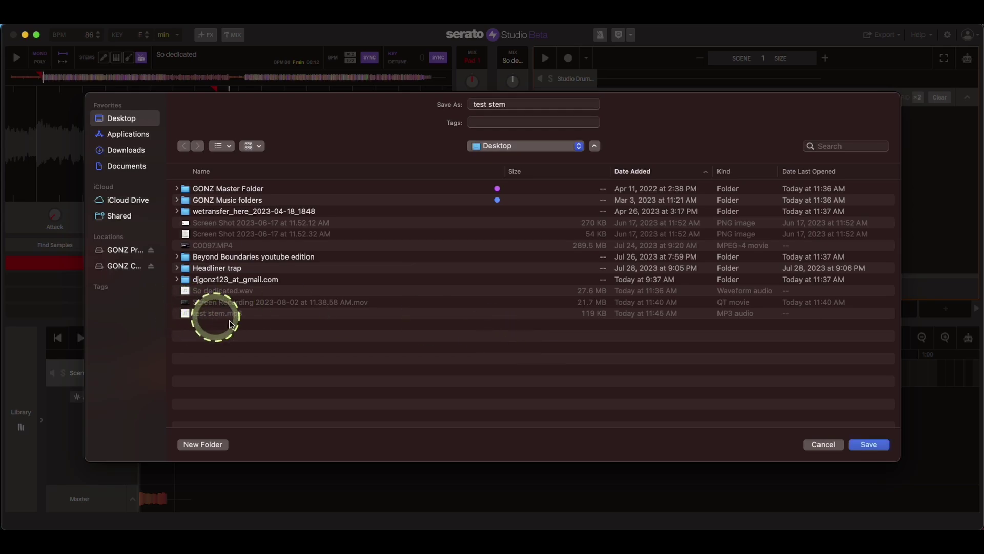
pyautogui.click(868, 445)
pyautogui.click(534, 325)
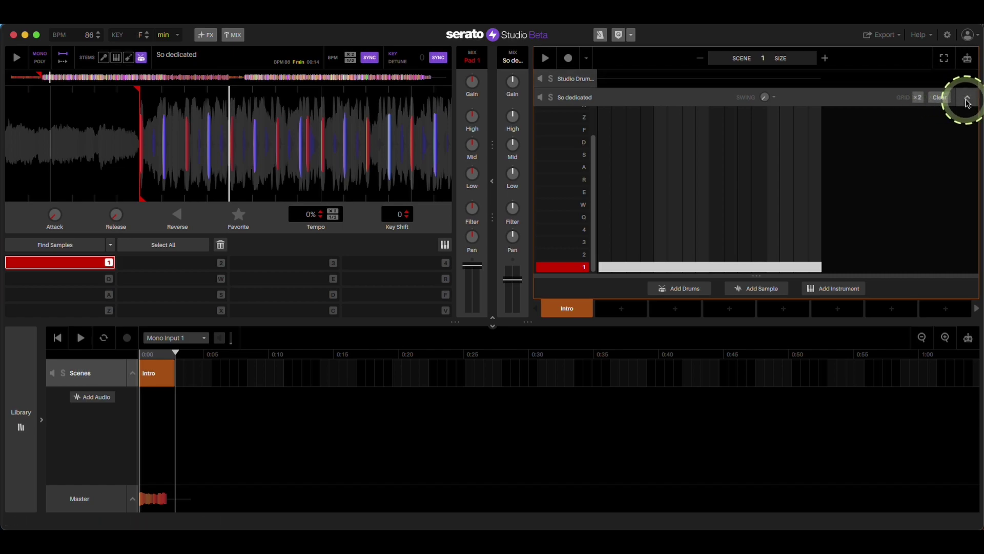
# Step: Import 'test stem.mp3' as a new deck and play it to check the export
pyautogui.click(967, 99)
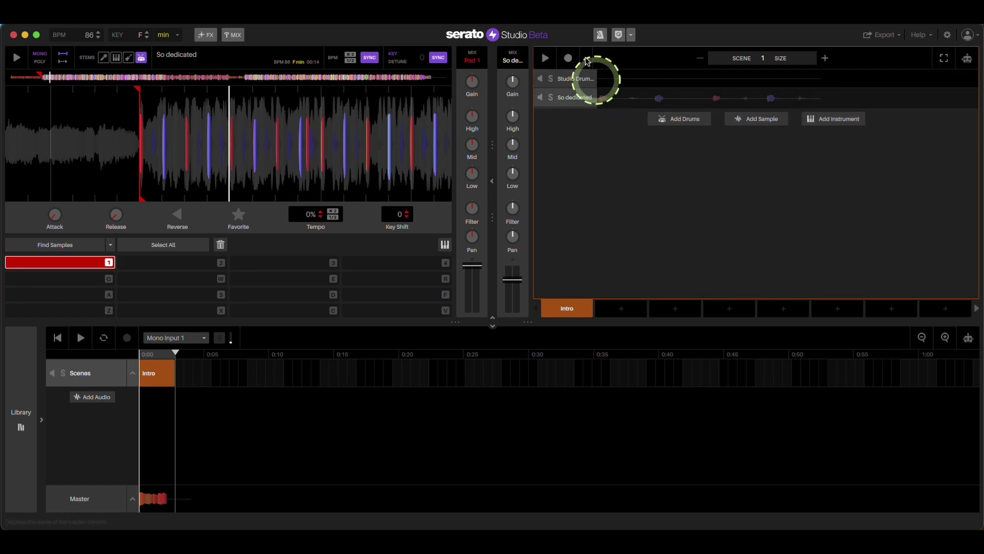
pyautogui.moveTo(977, 217); pyautogui.dragTo(760, 219)
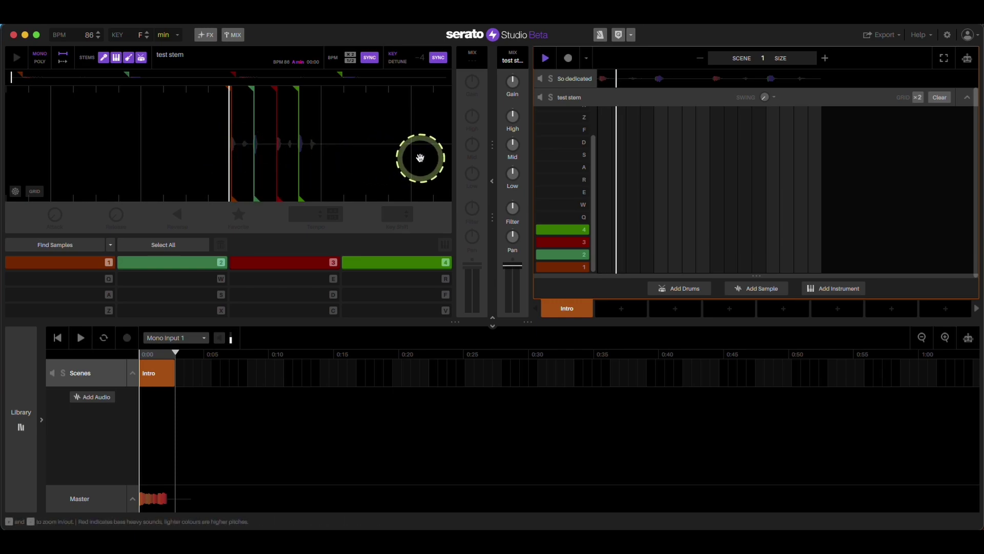
pyautogui.click(17, 58)
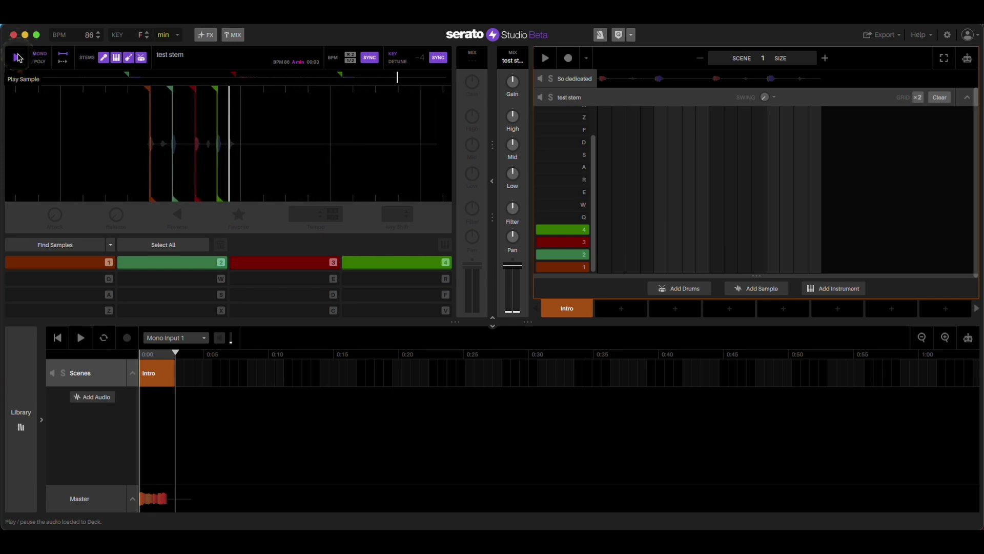
pyautogui.click(599, 95)
pyautogui.moveTo(597, 95); pyautogui.dragTo(157, 379)
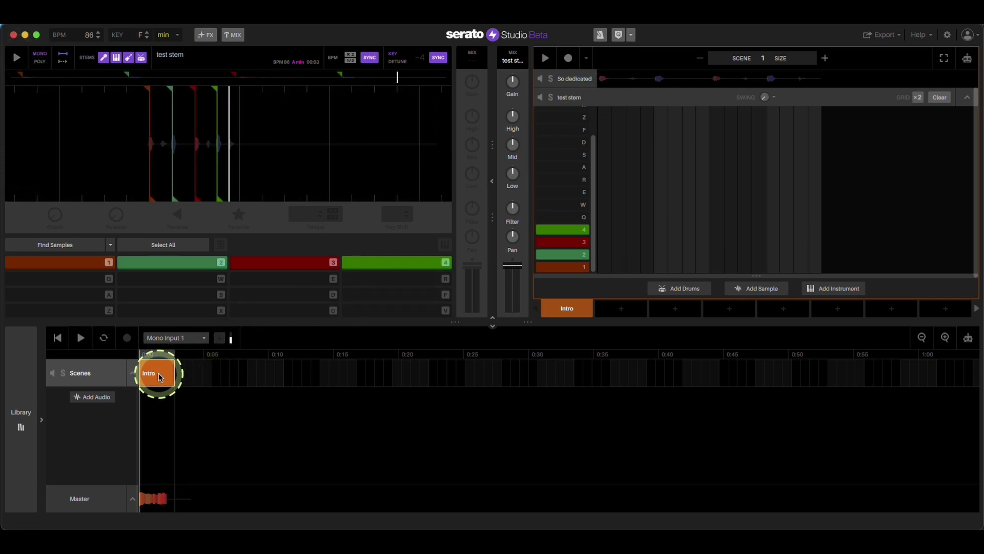
# Step: Delete the test stem and So dedicated decks, then bring back the Library browser
pyautogui.moveTo(586, 116); pyautogui.dragTo(583, 102)
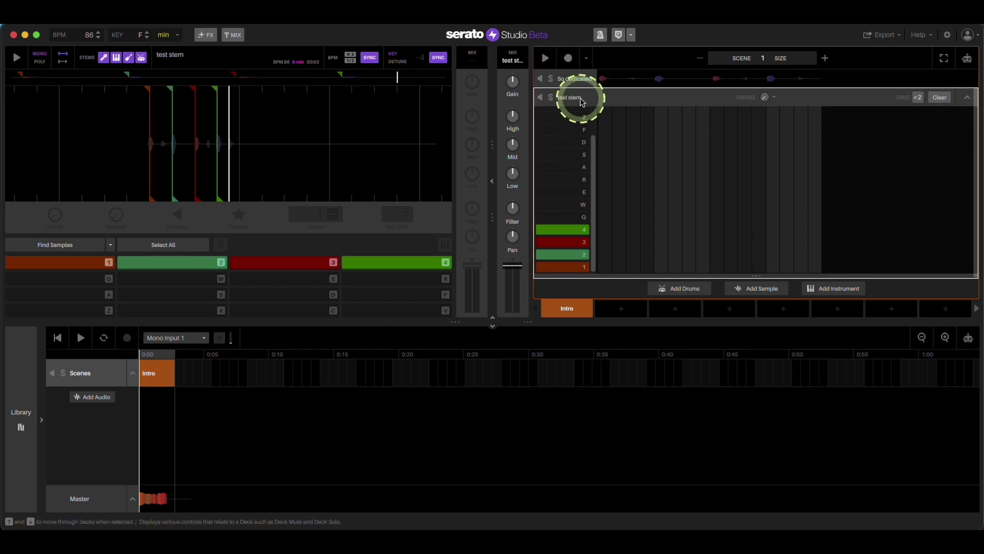
pyautogui.press('Up')
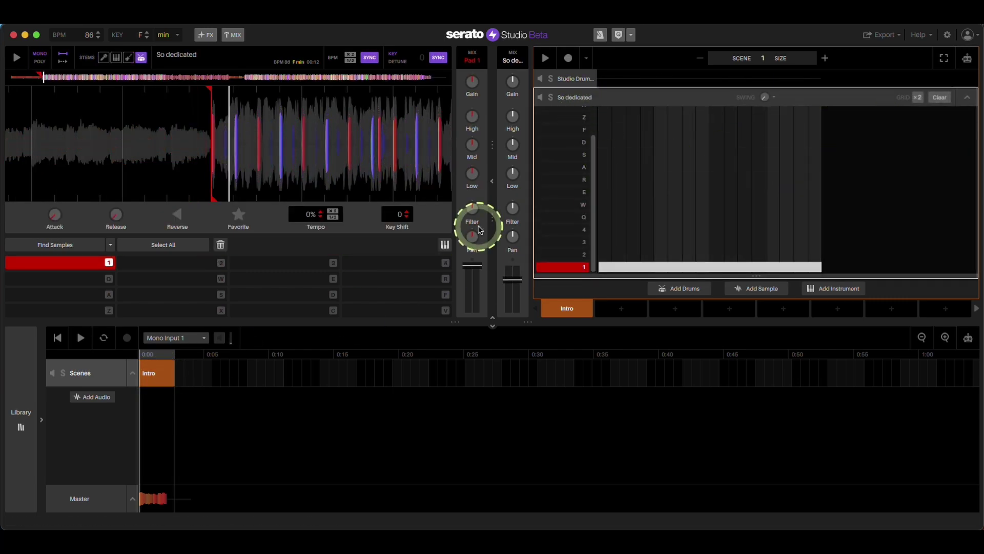
pyautogui.click(598, 96)
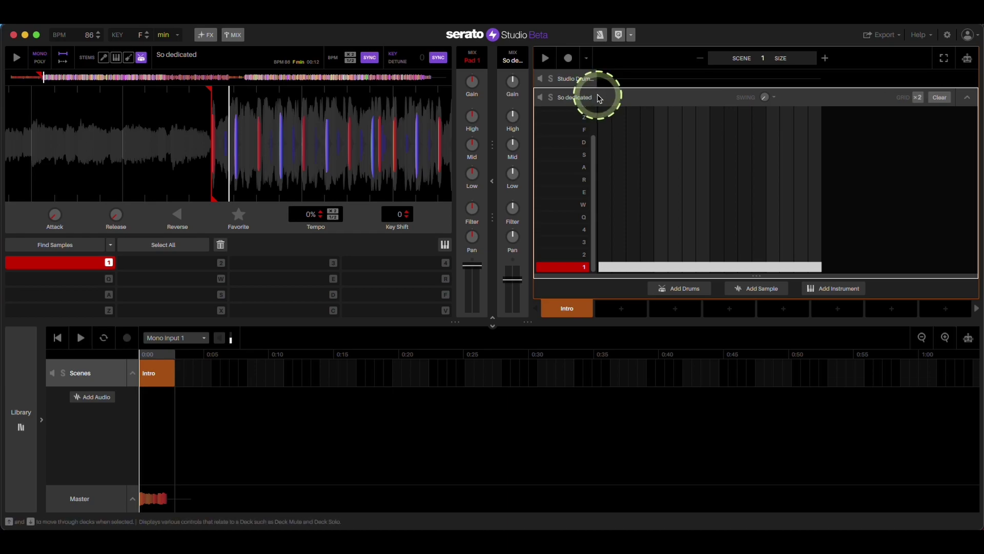
pyautogui.press('Up')
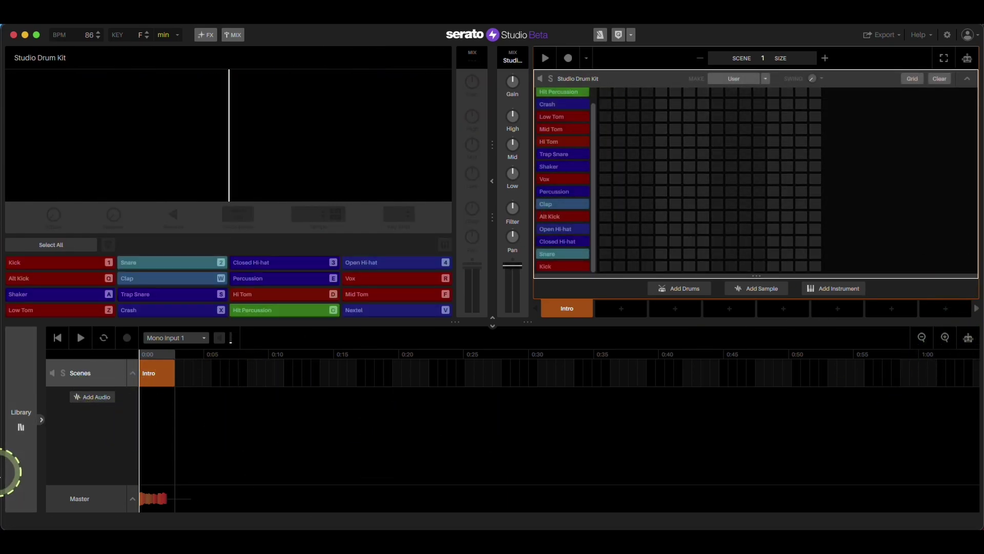
pyautogui.click(23, 426)
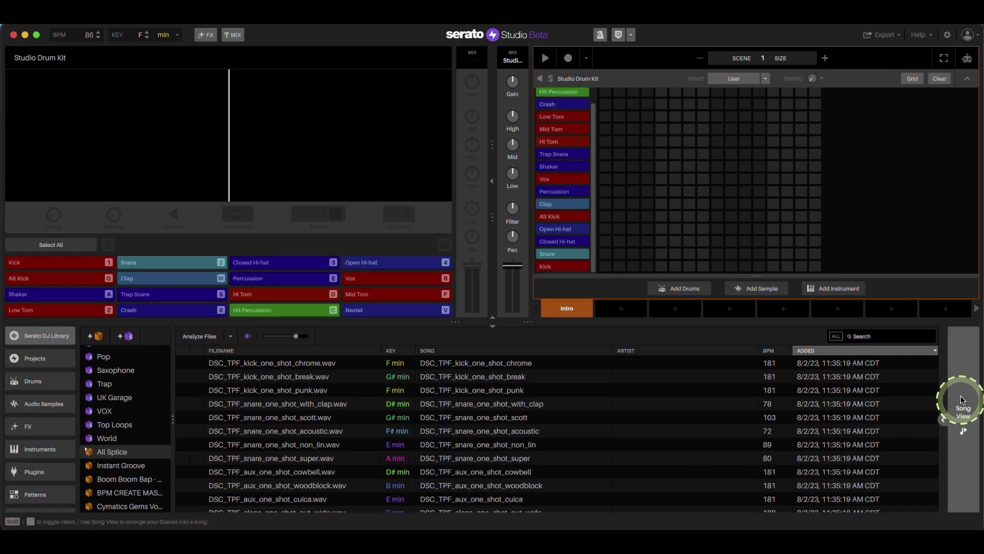
# Step: In Song View, place So dedicated.wav on a new Audio 1 track and zoom the timeline out
pyautogui.click(956, 410)
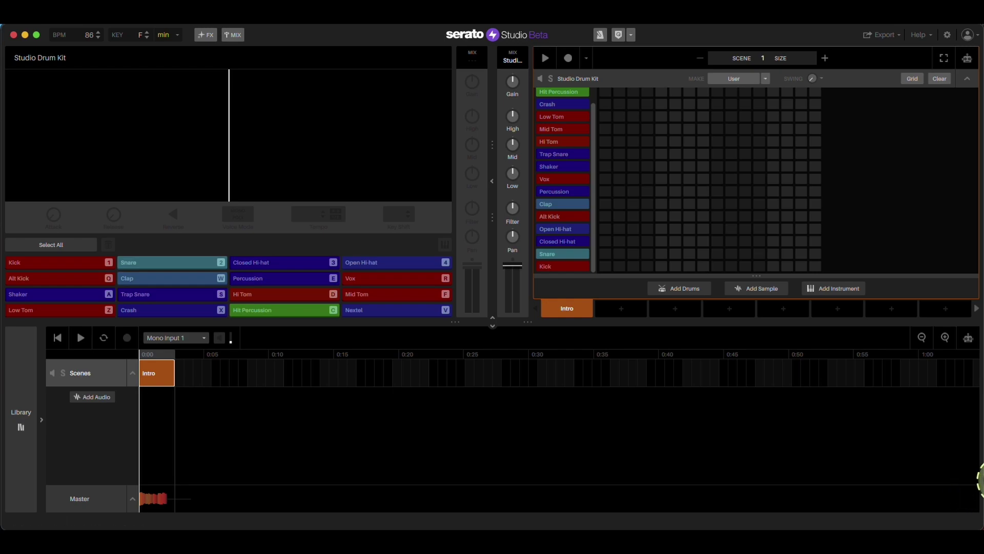
pyautogui.moveTo(981, 480); pyautogui.dragTo(286, 442)
pyautogui.moveTo(220, 428); pyautogui.dragTo(221, 428)
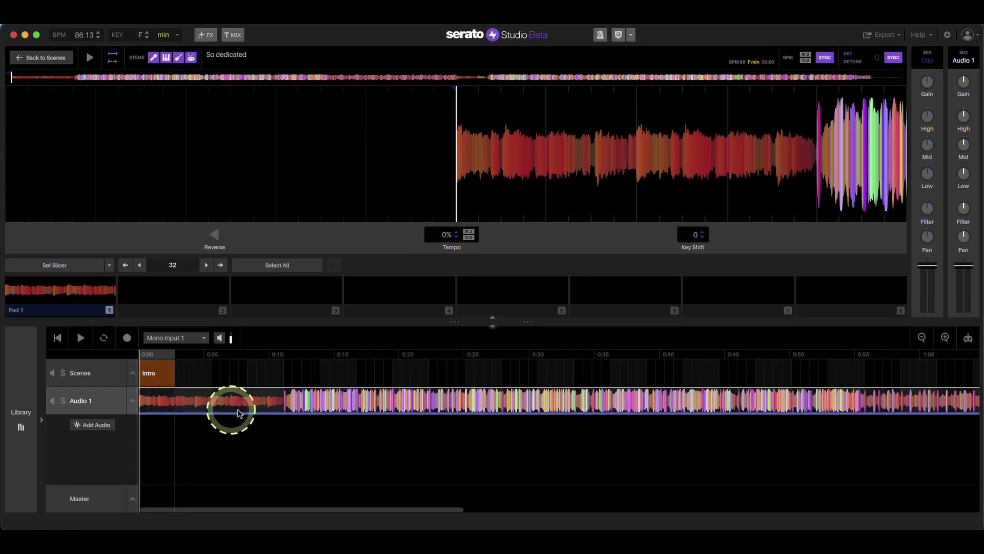
pyautogui.click(921, 337)
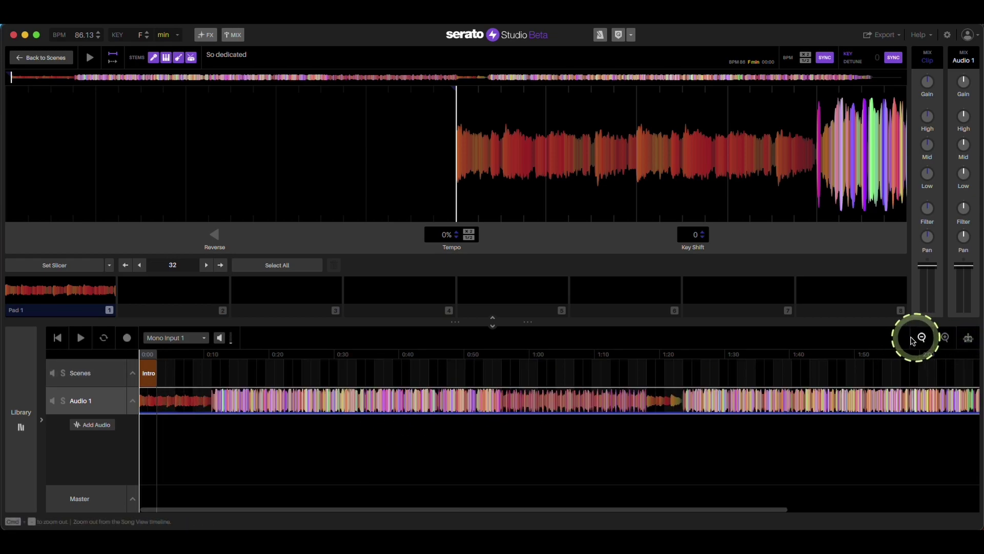
# Step: Preview the clip from about 0:09 and mute the melody, bass and drums stems, keeping vocals only
pyautogui.click(922, 338)
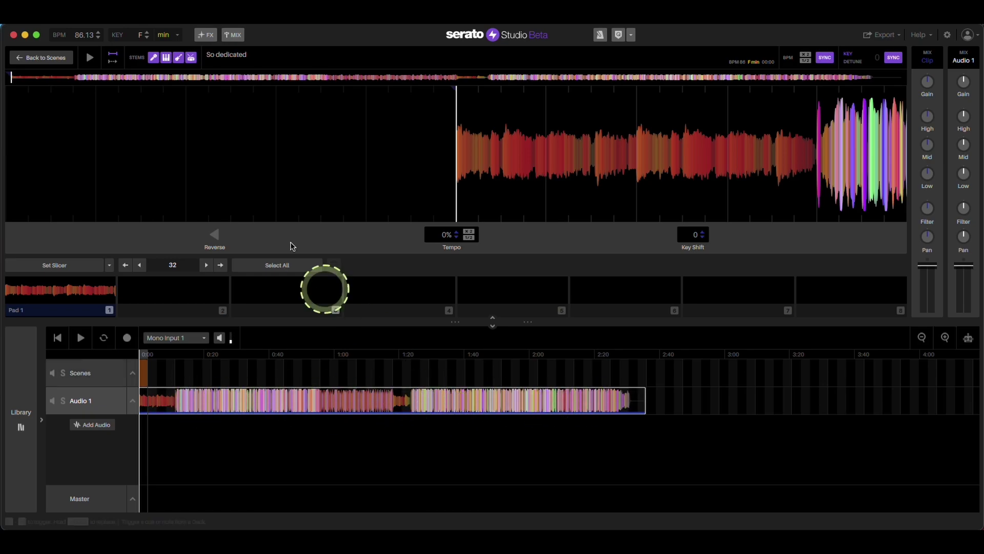
pyautogui.click(154, 60)
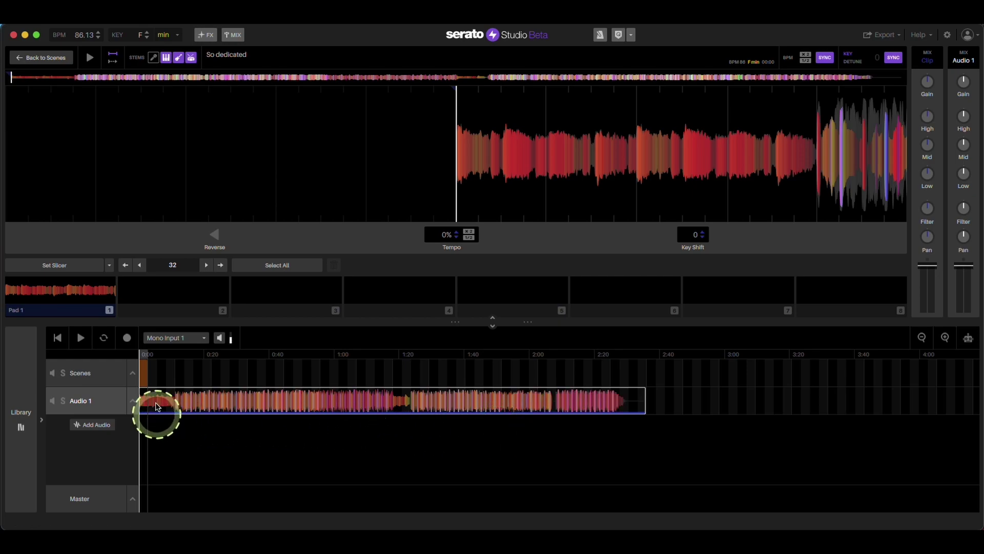
pyautogui.click(170, 355)
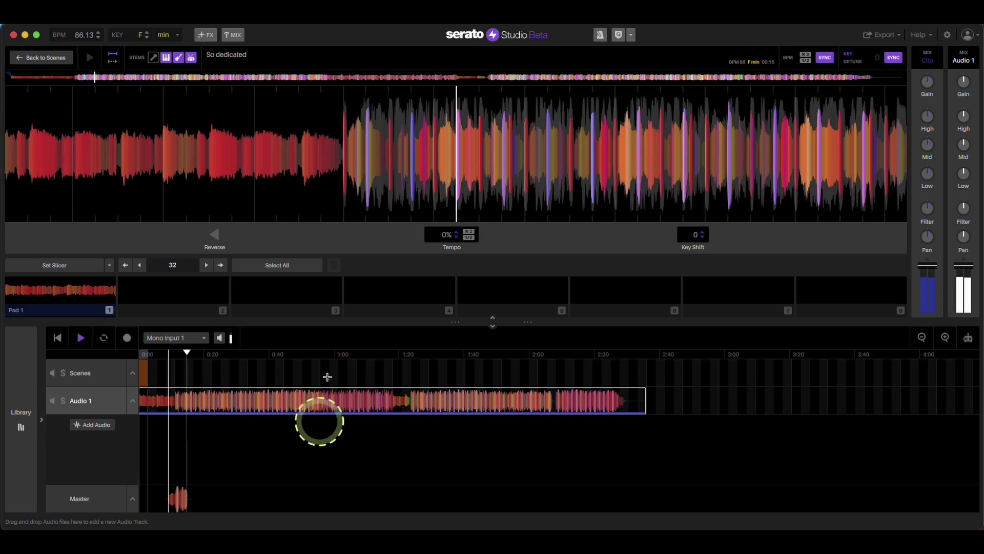
pyautogui.click(155, 58)
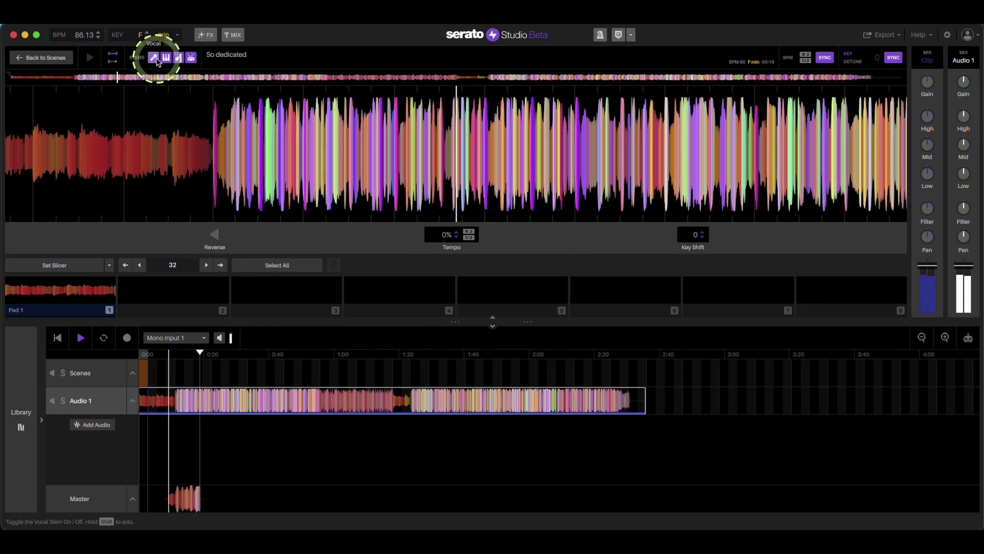
pyautogui.click(165, 57)
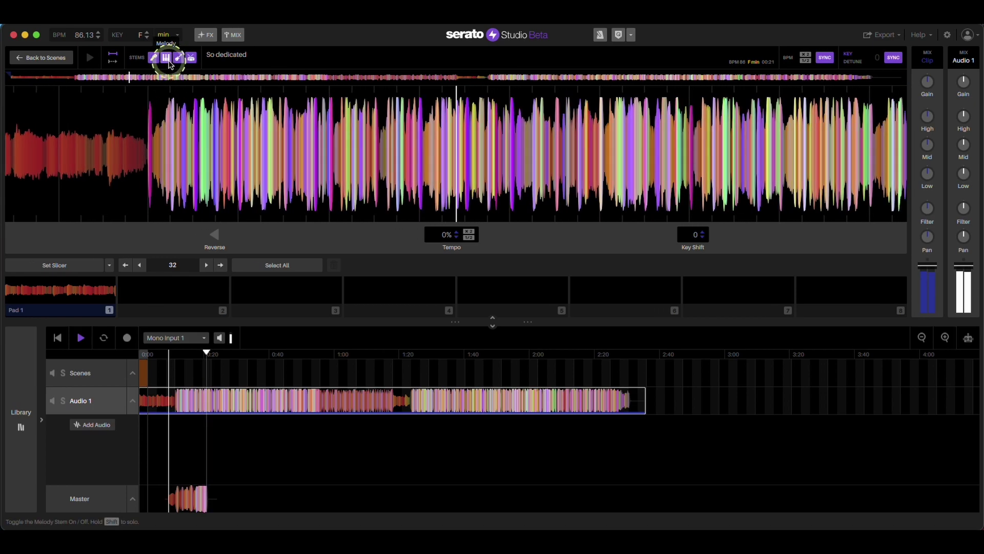
pyautogui.click(178, 57)
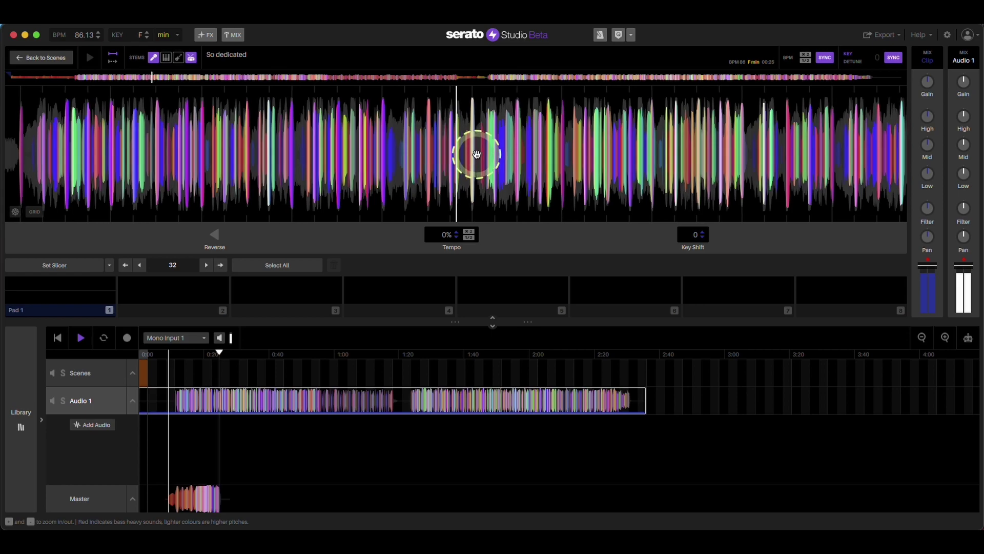
pyautogui.click(193, 60)
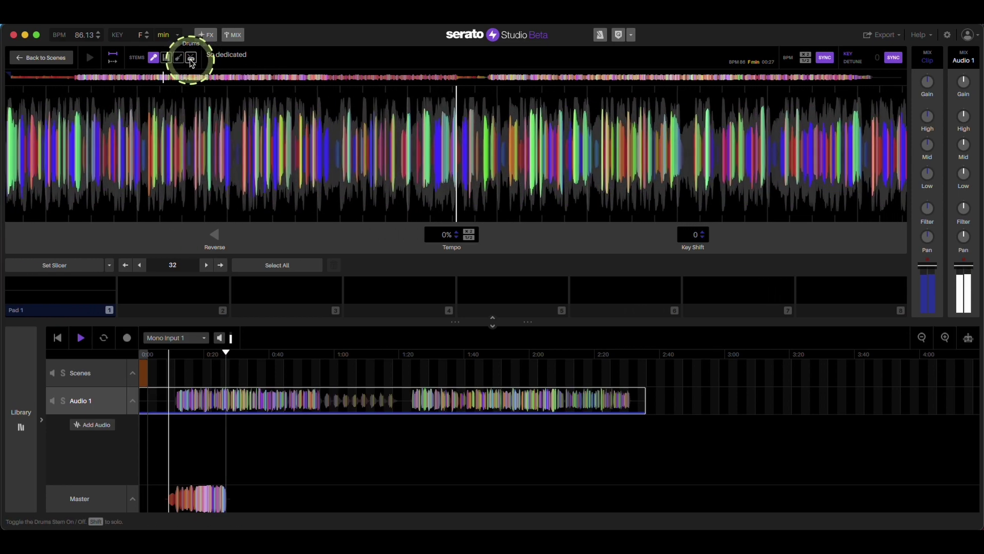
pyautogui.press('space')
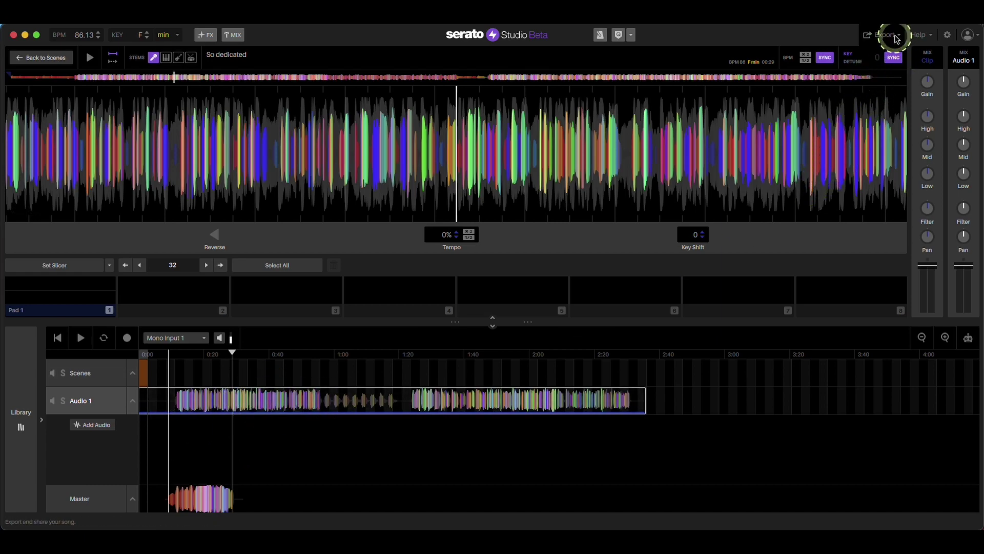
# Step: Export the vocals-only master as 'test stem.mp3' on the Desktop, overwriting the existing file
pyautogui.click(899, 67)
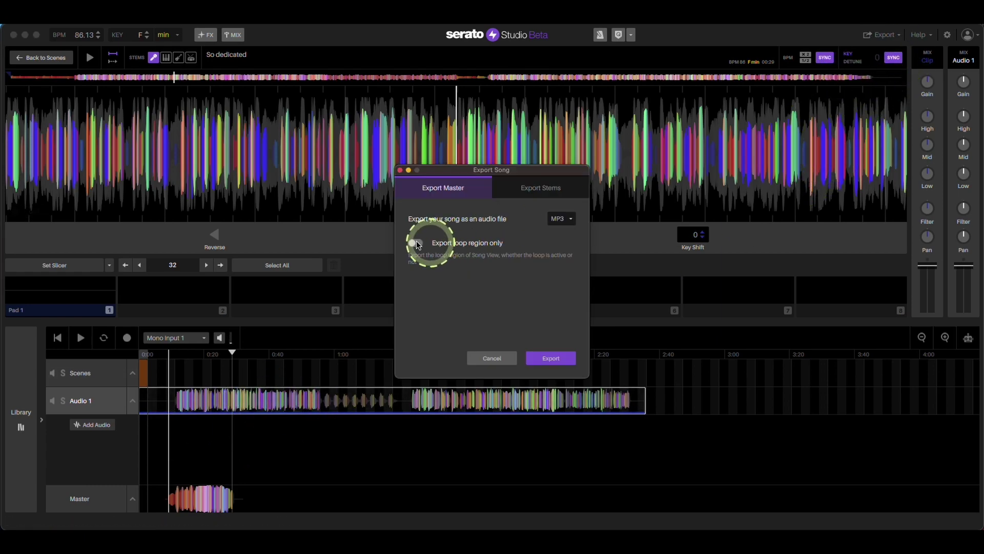
pyautogui.click(561, 358)
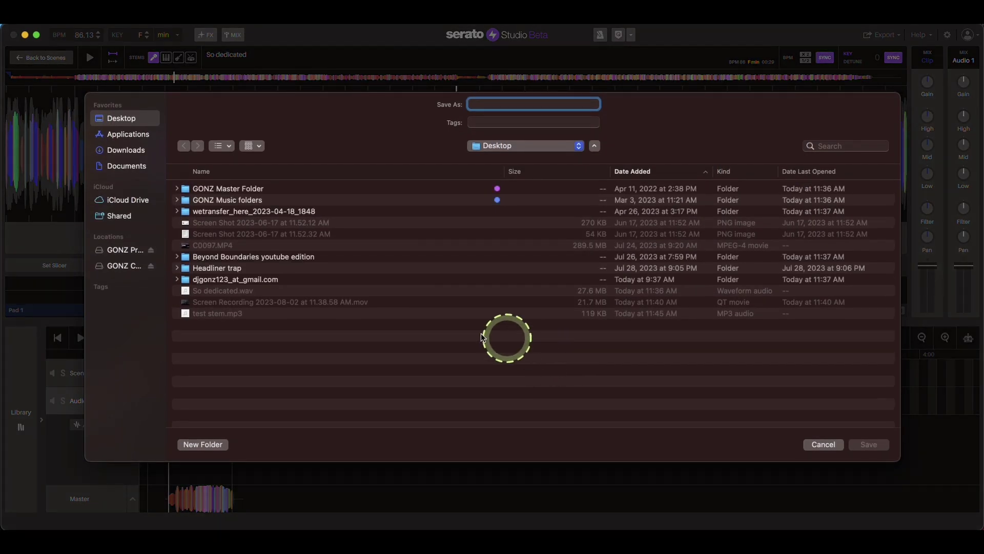
pyautogui.click(228, 315)
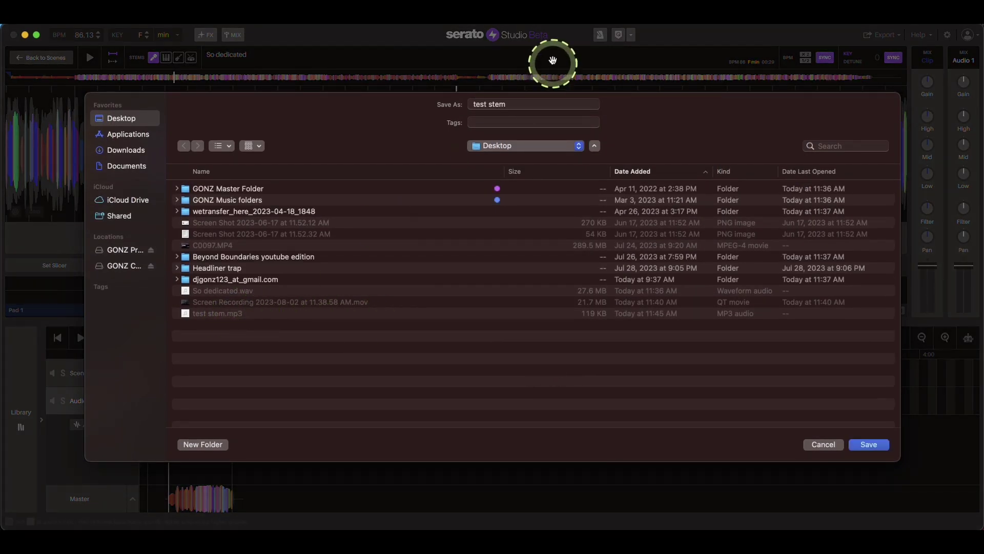
pyautogui.click(868, 444)
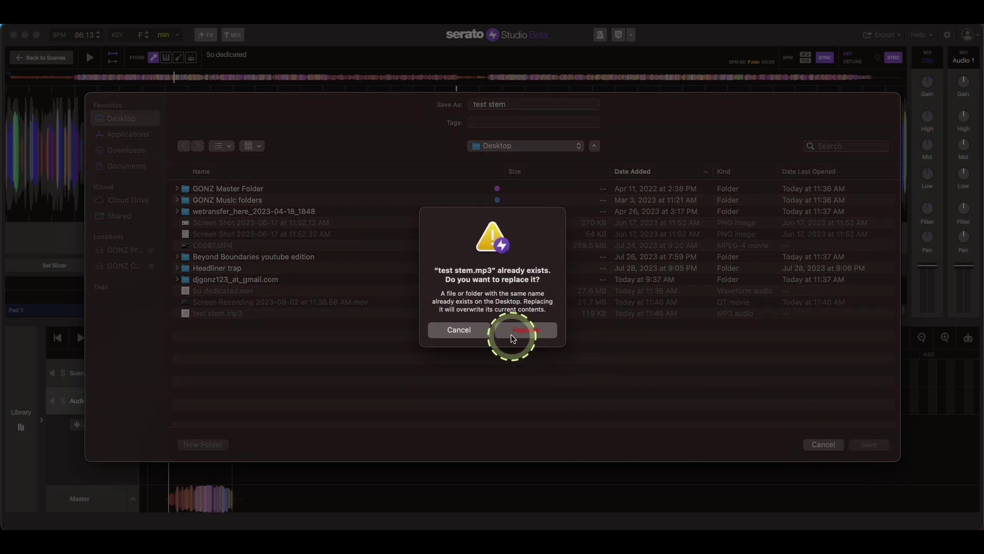
pyautogui.click(511, 332)
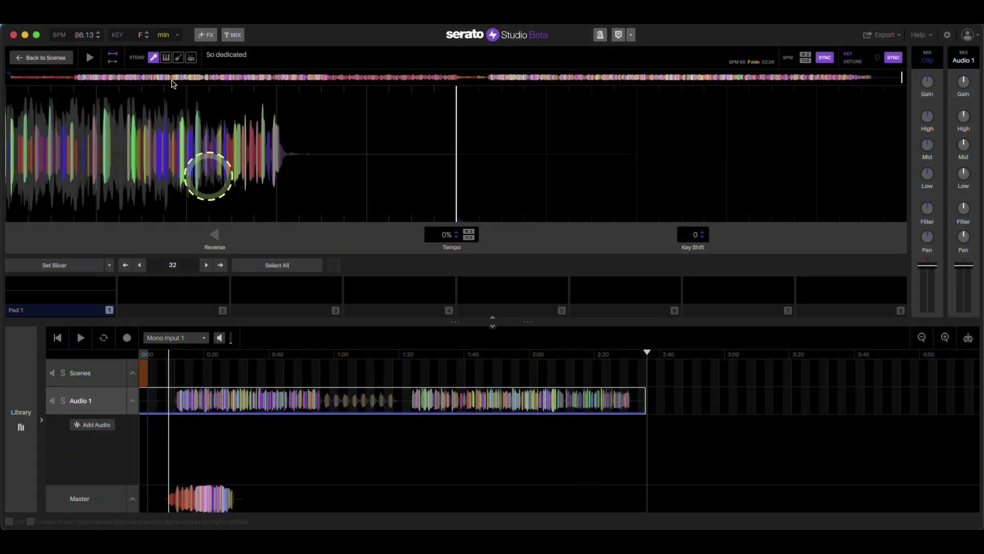
# Step: Turn the Melody, Bass and Drums stems back on and add test stem.mp3 as a new track
pyautogui.click(165, 57)
pyautogui.click(179, 57)
pyautogui.click(190, 57)
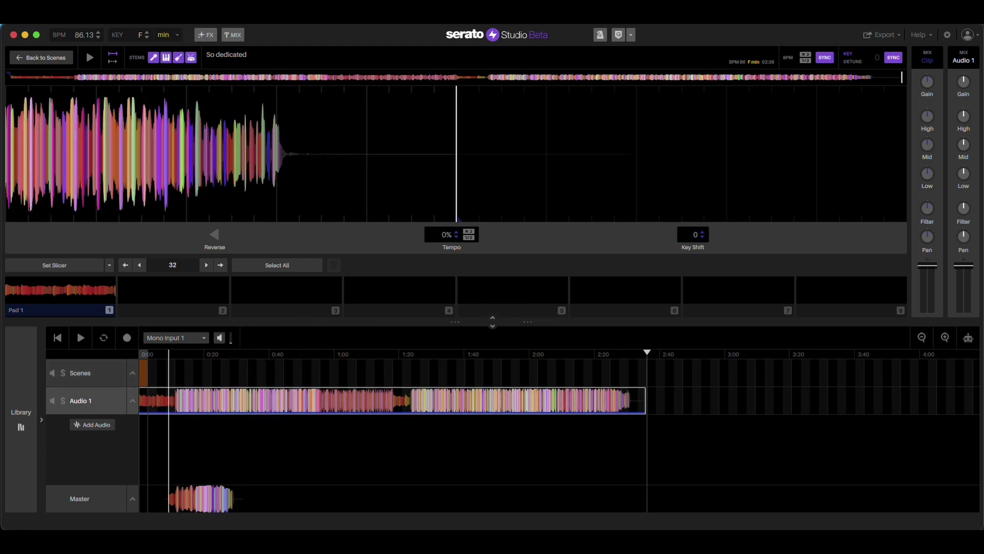
pyautogui.moveTo(981, 230); pyautogui.dragTo(241, 440)
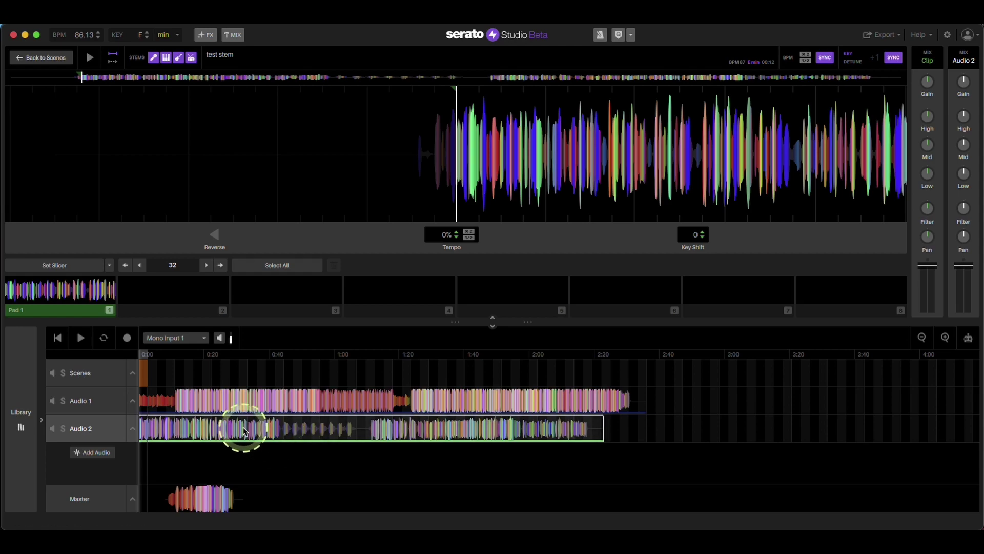
# Step: Mute the Audio 1 track, play the song, and select the Audio 2 track
pyautogui.click(53, 400)
pyautogui.click(80, 337)
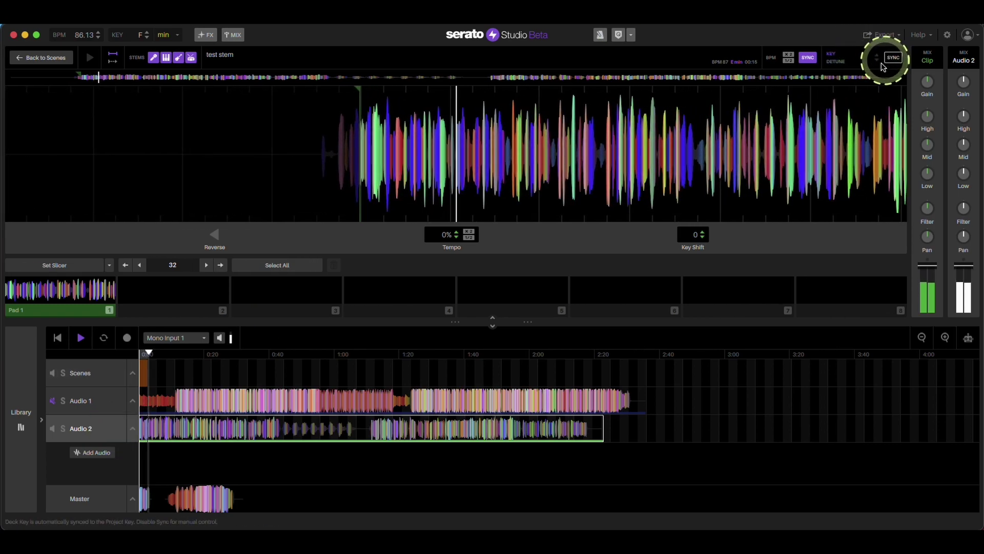
pyautogui.moveTo(883, 63)
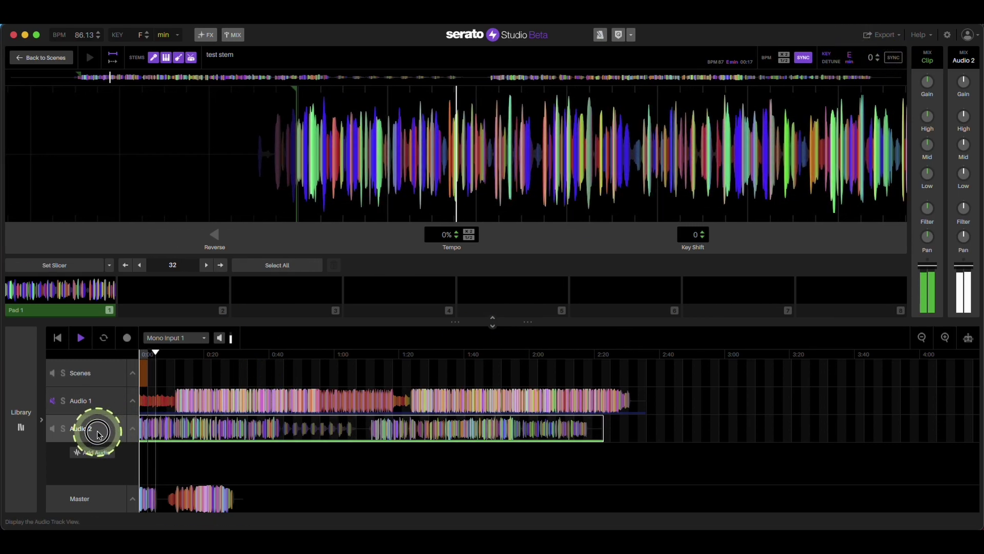
pyautogui.click(97, 434)
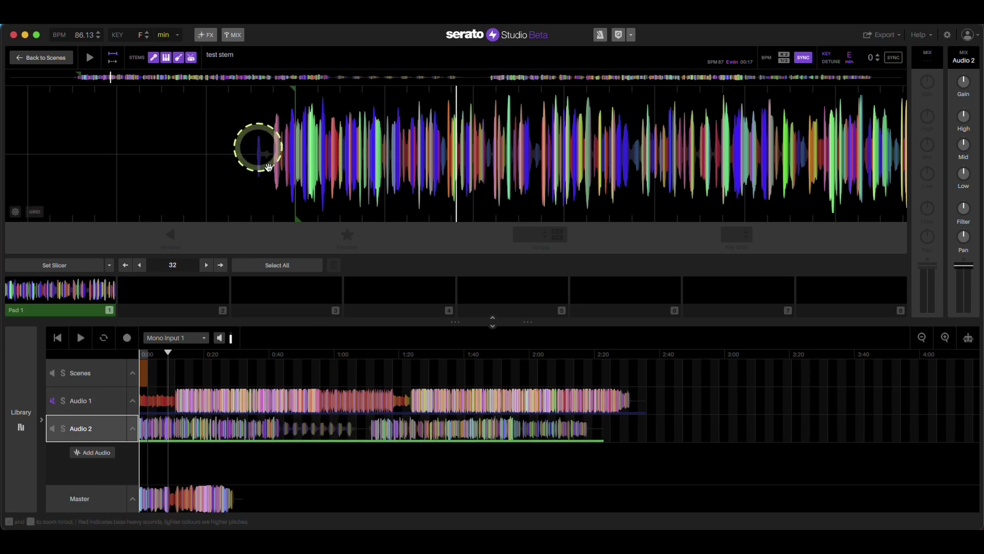
# Step: Select and delete the clips on both audio tracks
pyautogui.moveTo(244, 478); pyautogui.dragTo(206, 392)
pyautogui.rightClick(206, 392)
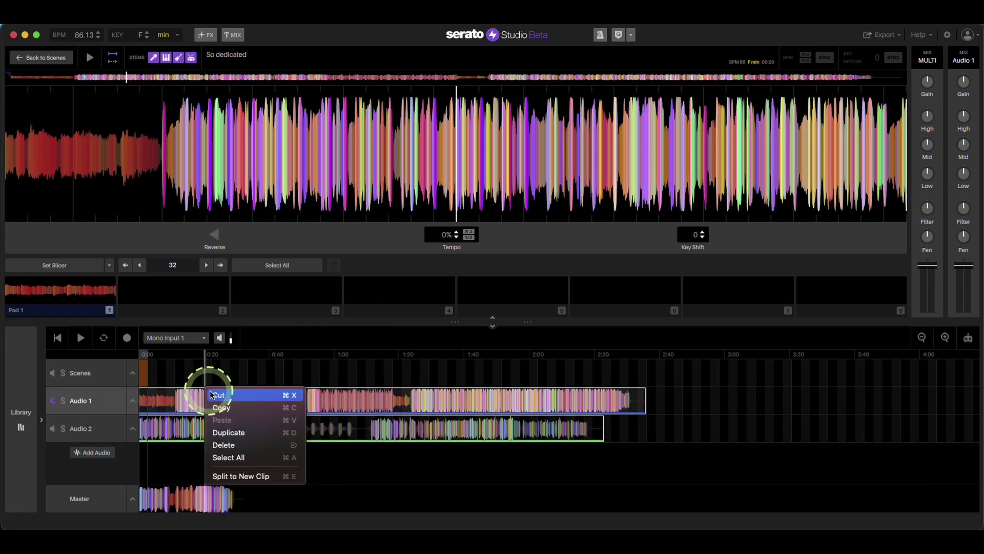
pyautogui.click(244, 448)
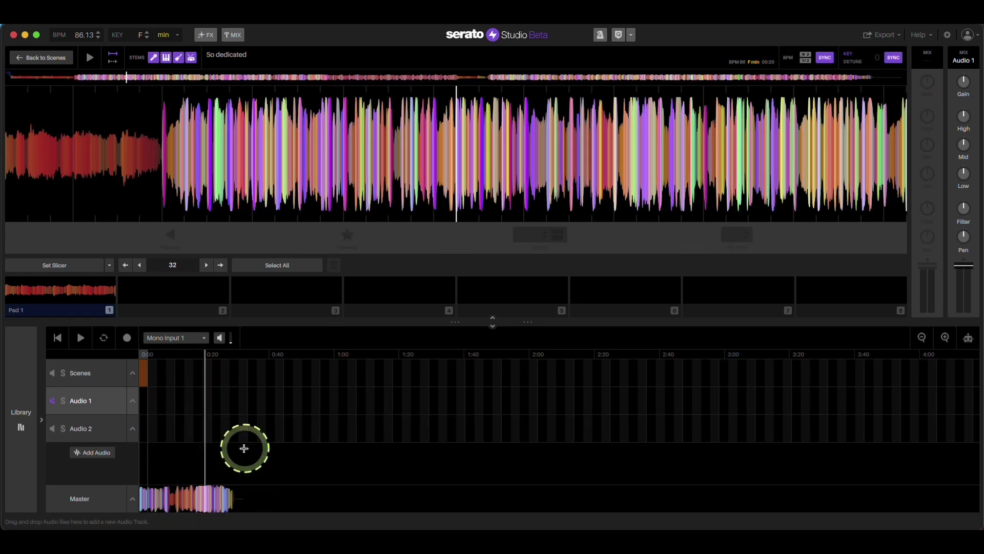
# Step: Delete the Audio 1 track and collapse the drum sequencer grid
pyautogui.rightClick(95, 403)
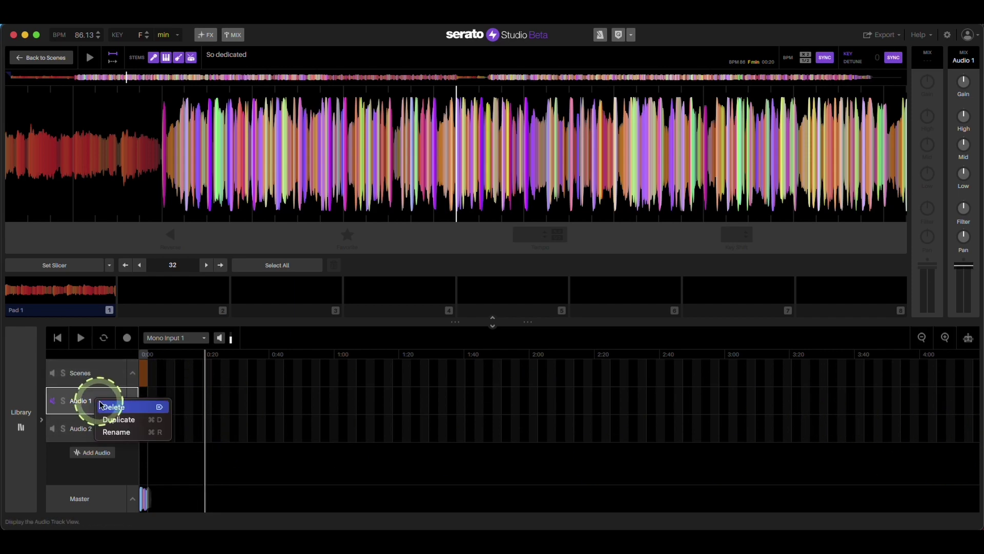
pyautogui.click(128, 406)
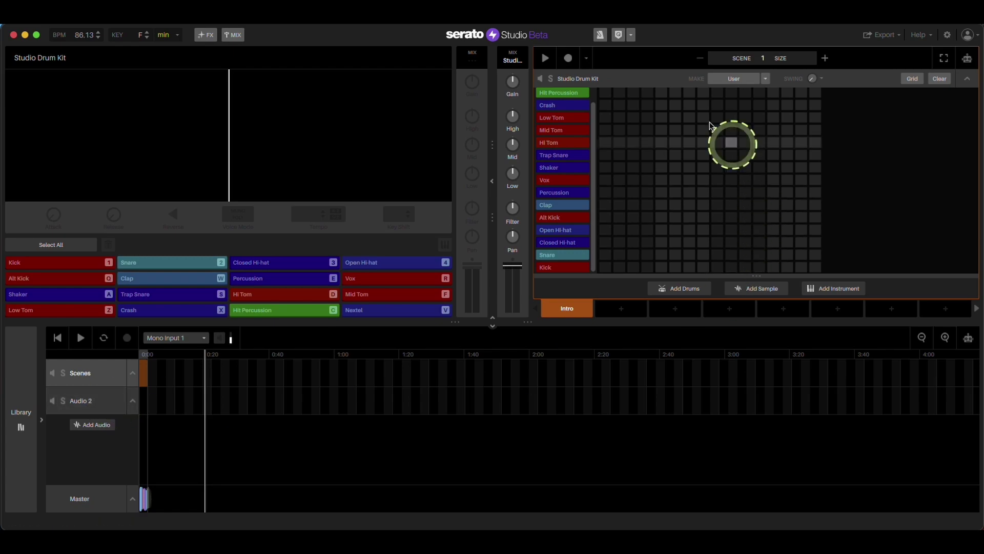
pyautogui.click(968, 78)
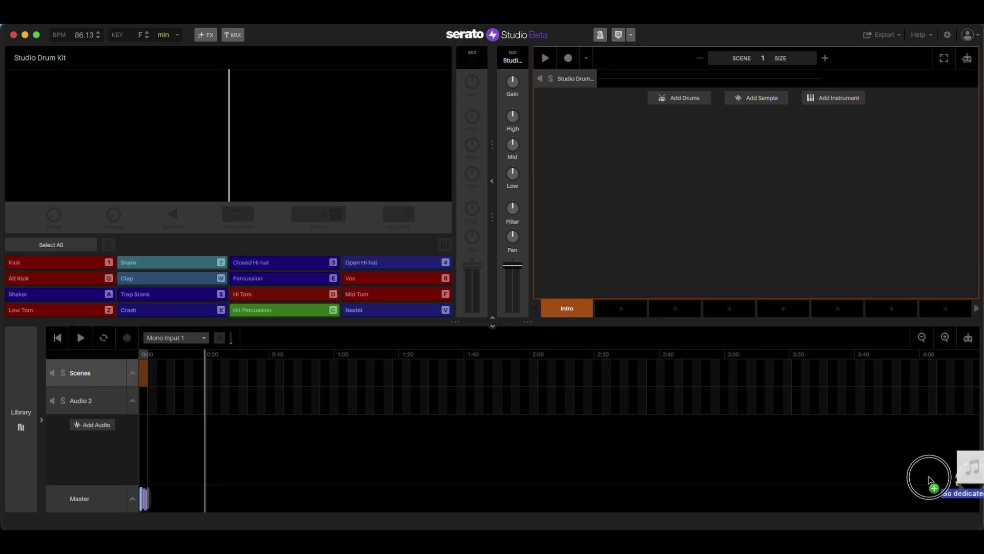
# Step: Place So dedicated on the timeline, mute its Melody and Bass stems, and open Export Audio File
pyautogui.moveTo(929, 479); pyautogui.dragTo(374, 451)
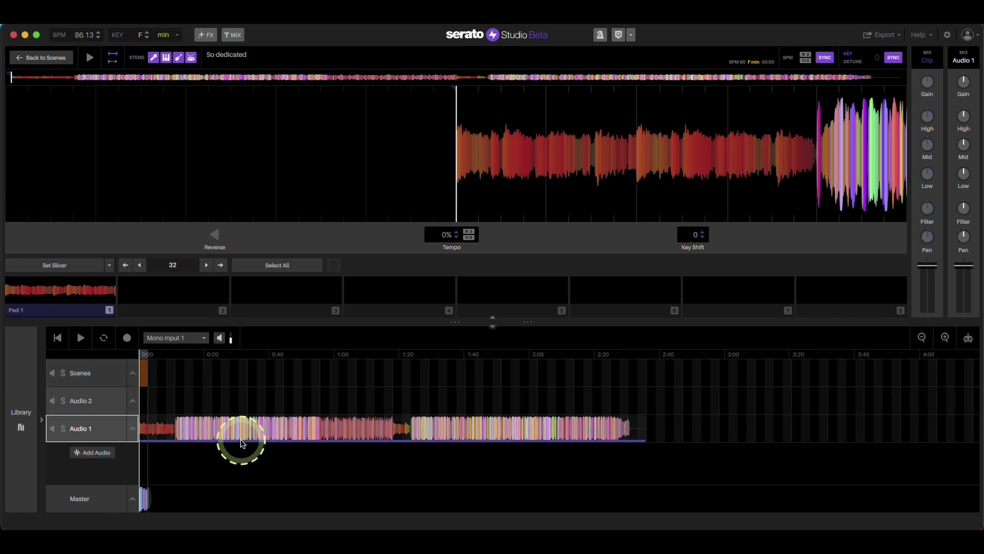
pyautogui.click(165, 57)
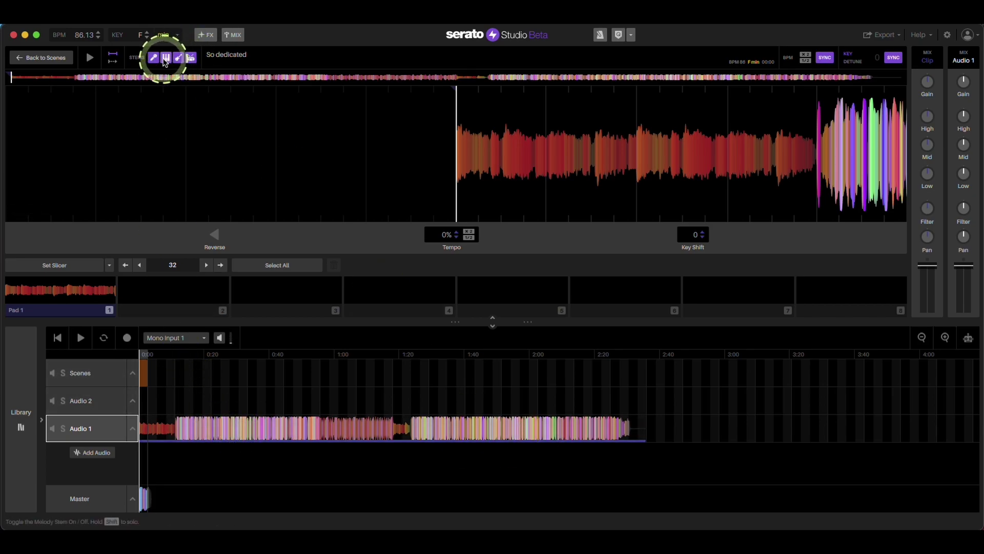
pyautogui.click(178, 57)
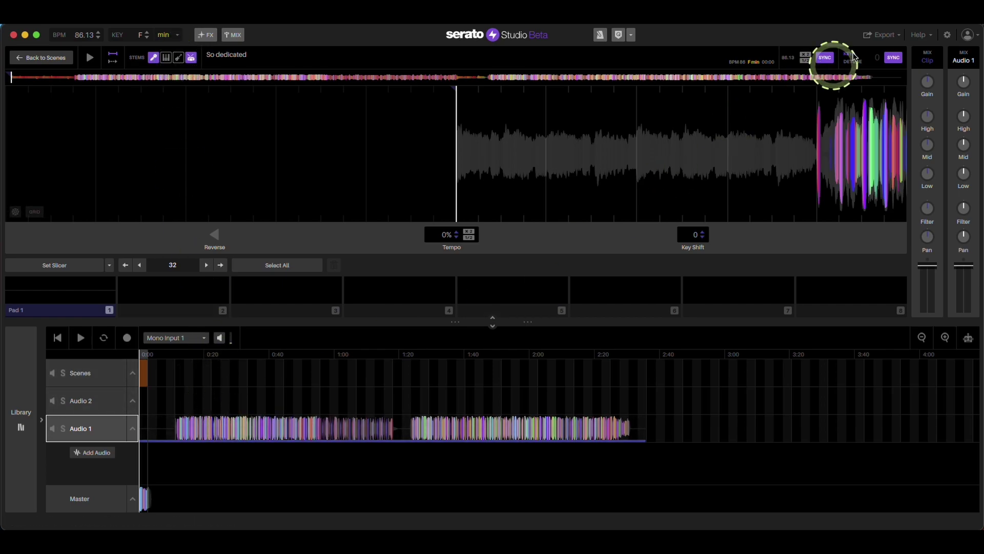
pyautogui.click(896, 35)
pyautogui.click(887, 61)
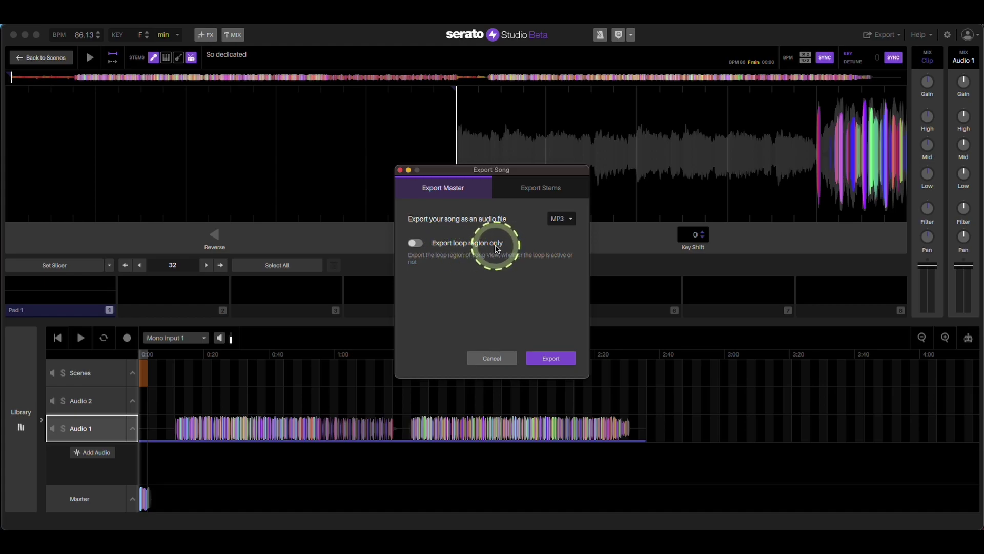
pyautogui.click(113, 342)
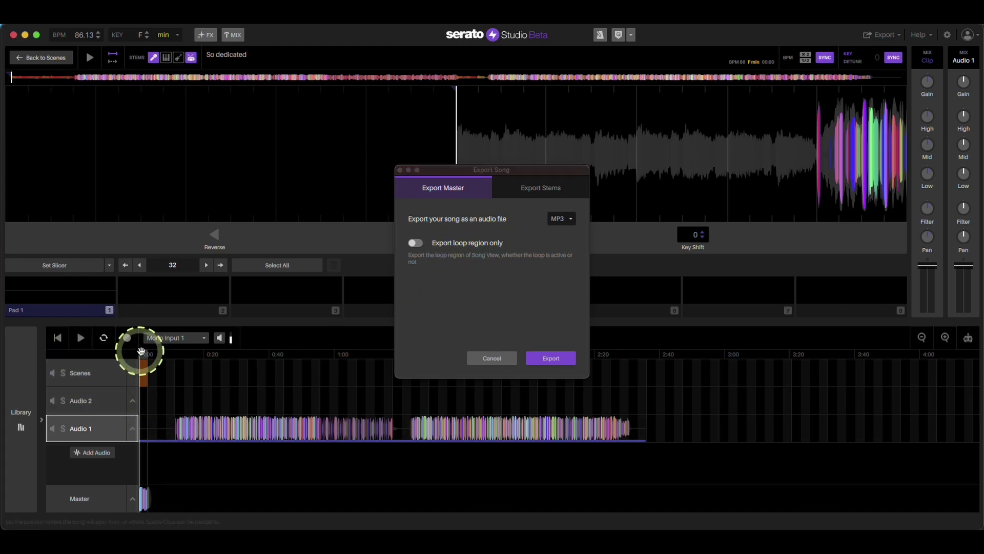
pyautogui.click(480, 358)
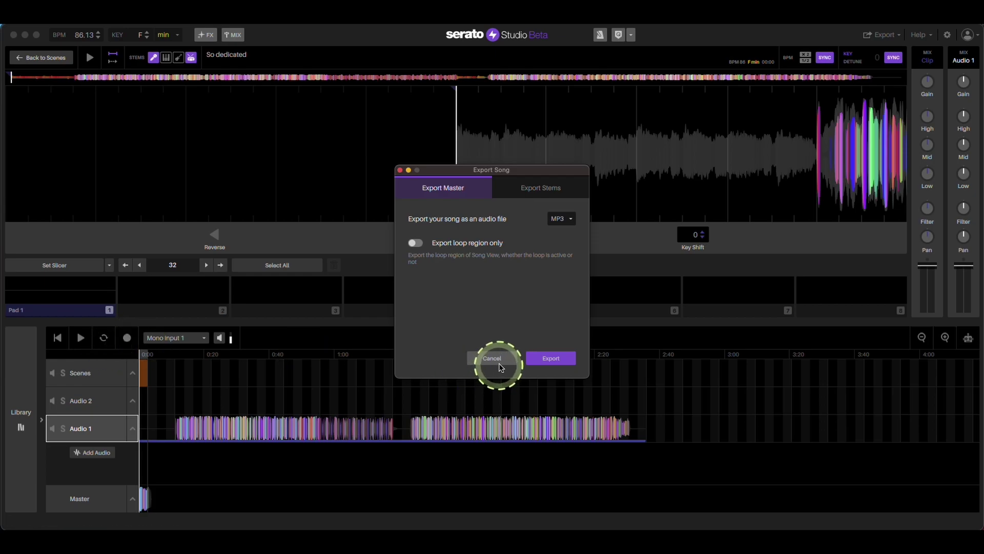
pyautogui.click(496, 359)
pyautogui.click(103, 338)
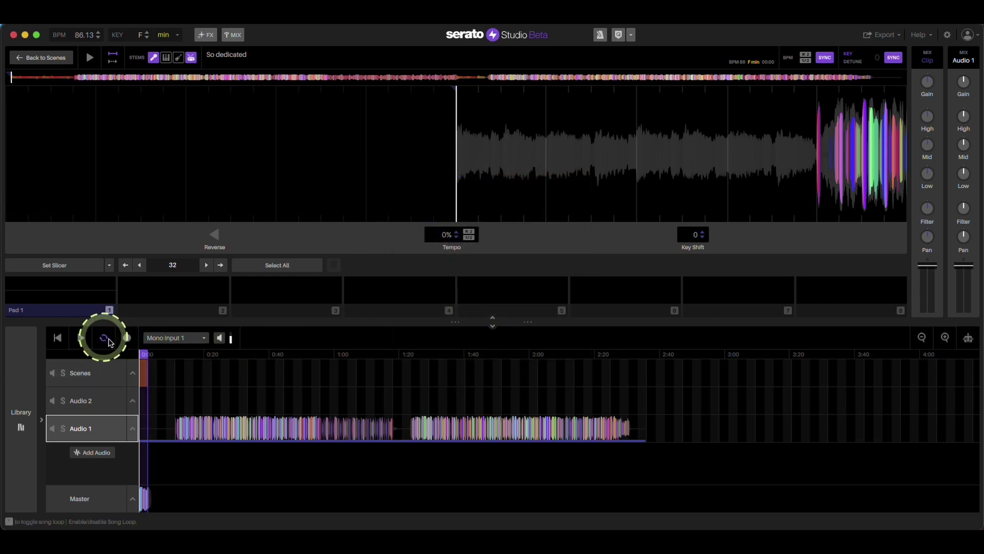
pyautogui.moveTo(148, 355); pyautogui.dragTo(171, 353)
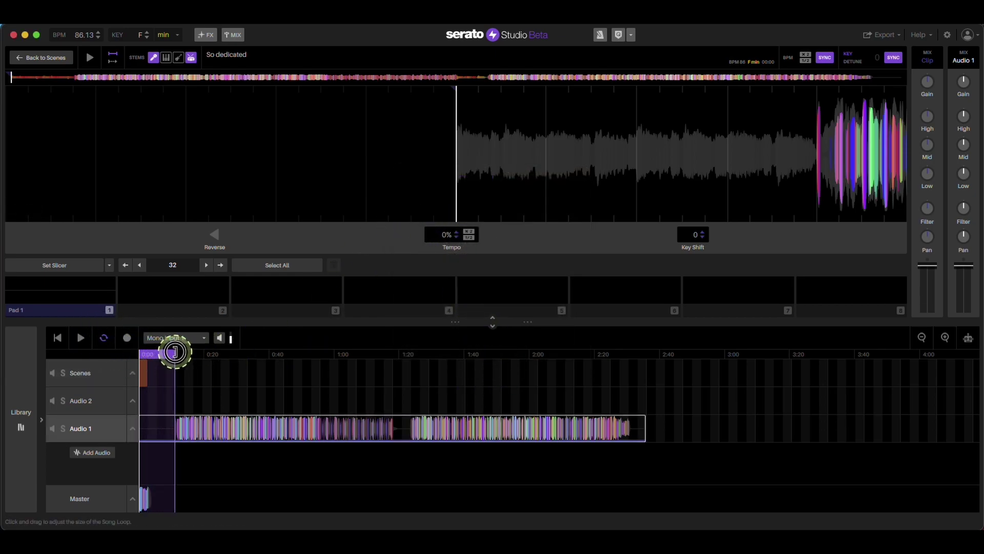
pyautogui.click(880, 34)
pyautogui.click(882, 67)
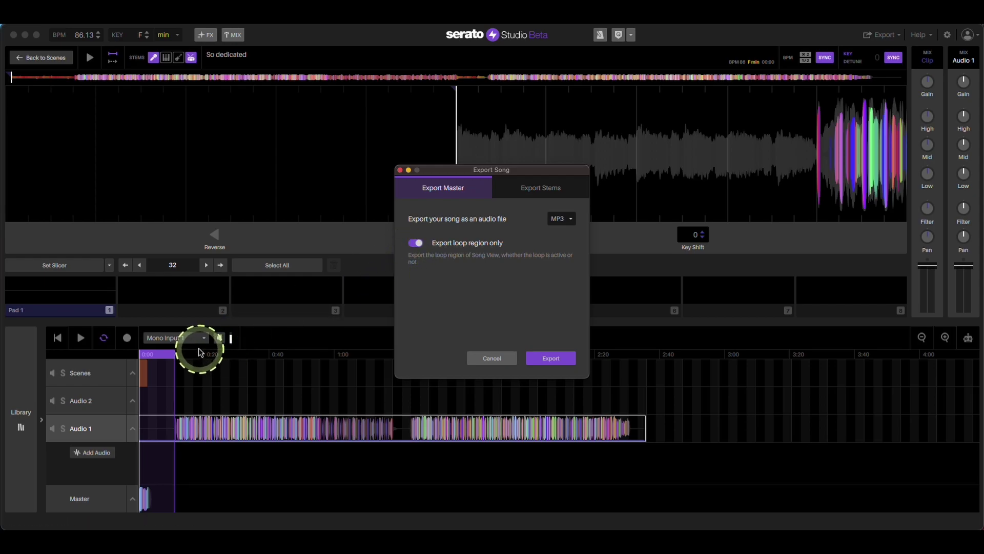
pyautogui.click(416, 243)
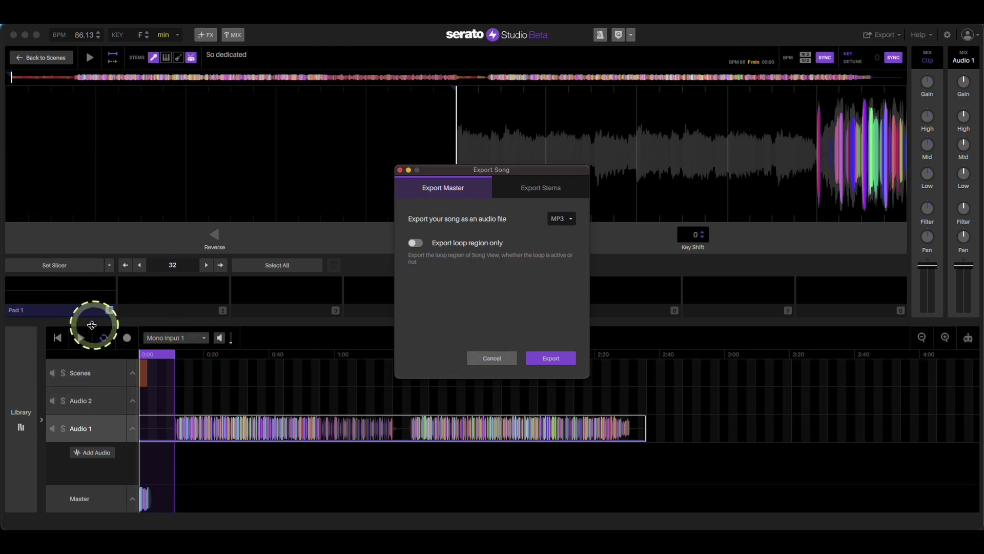
pyautogui.click(103, 337)
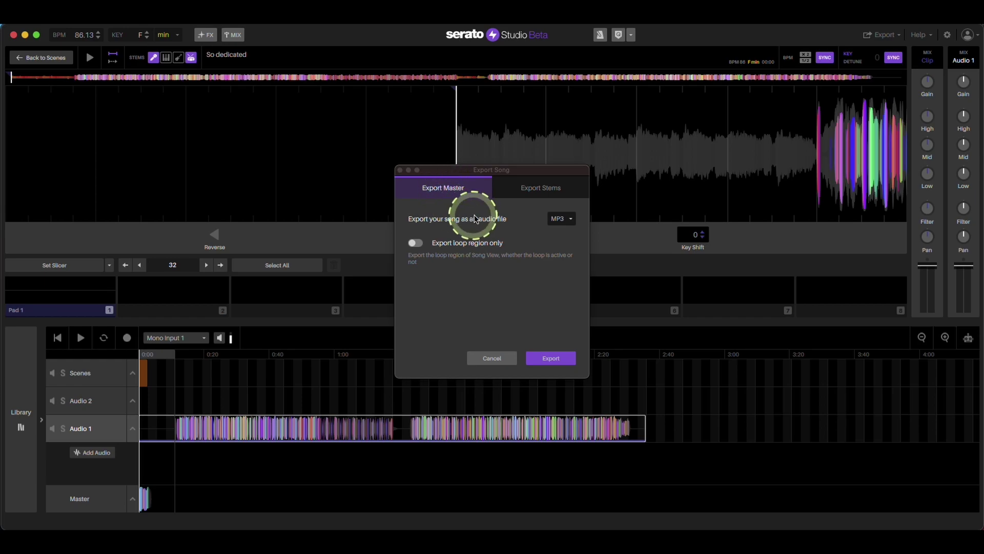
# Step: Dismiss the export settings, then reopen the Export Audio File dialog
pyautogui.click(539, 191)
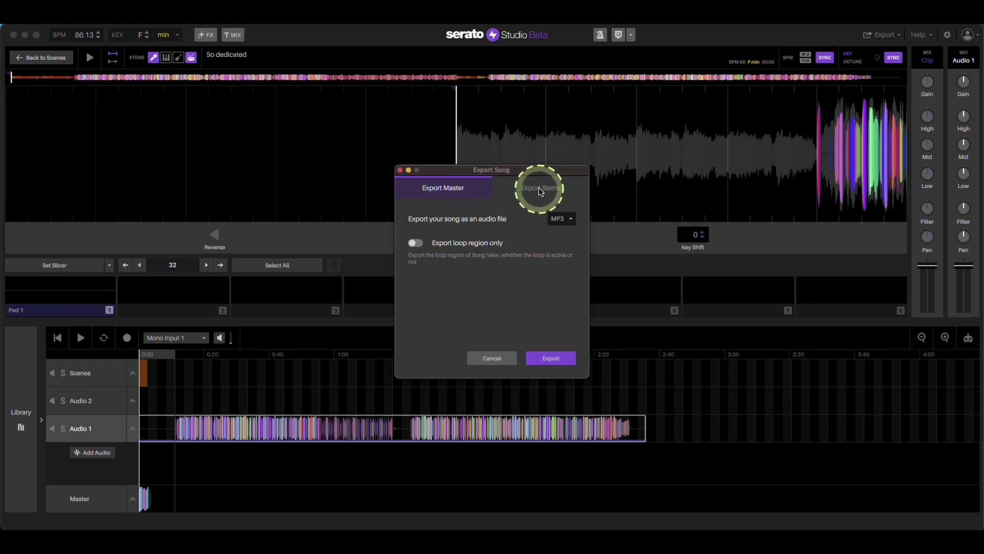
pyautogui.click(509, 364)
pyautogui.click(877, 36)
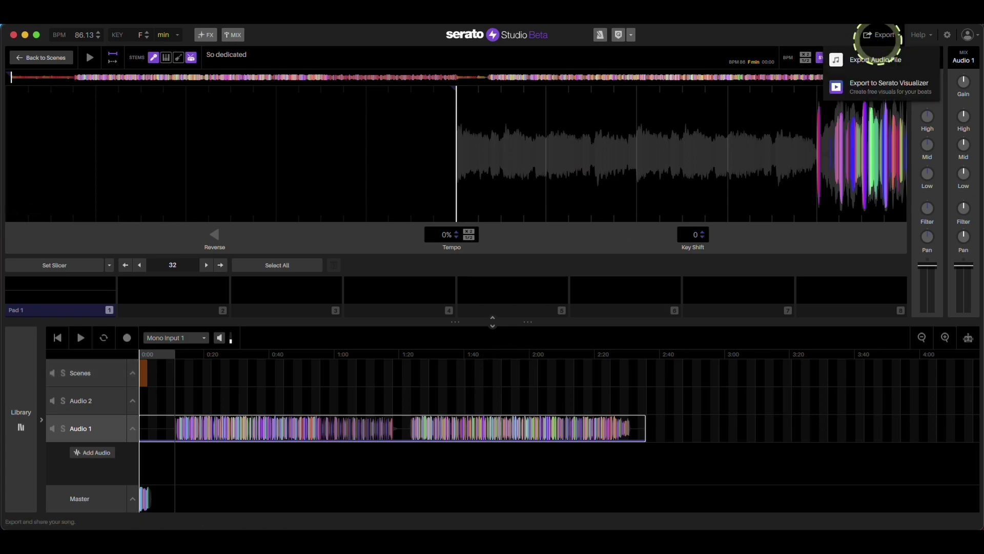
pyautogui.click(876, 59)
# Step: Check the Export Stems tab, return to Export Master, start the MP3 export, then cancel saving
pyautogui.click(543, 185)
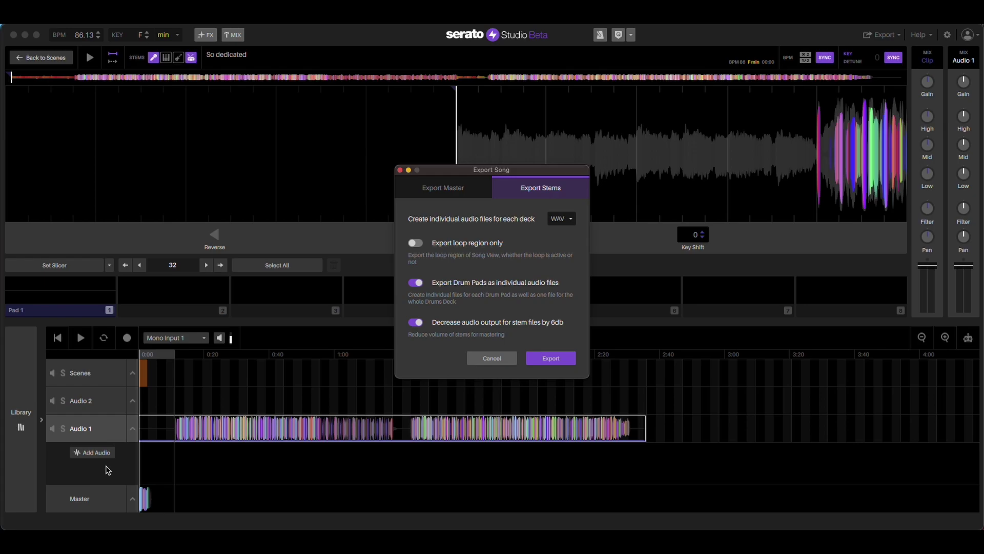
pyautogui.click(433, 186)
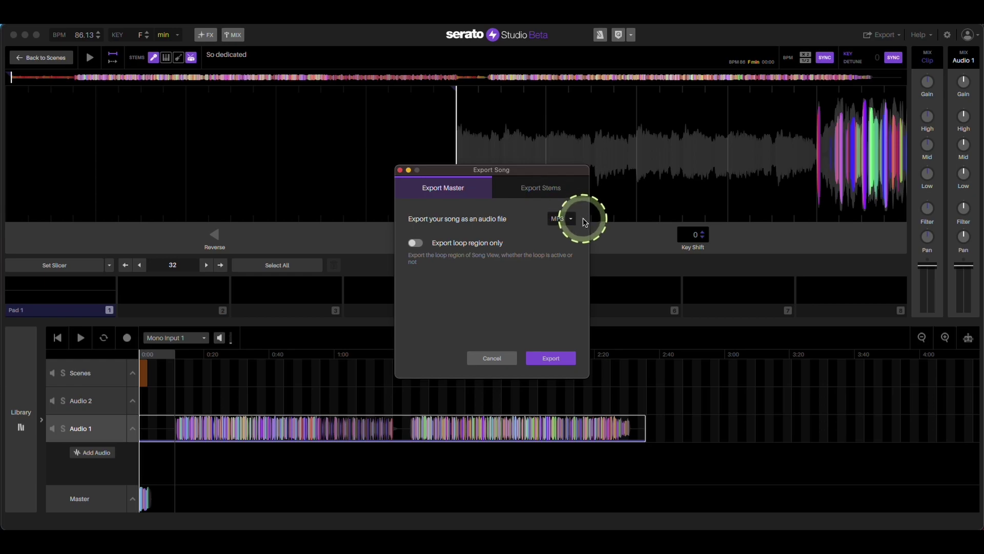
pyautogui.click(559, 358)
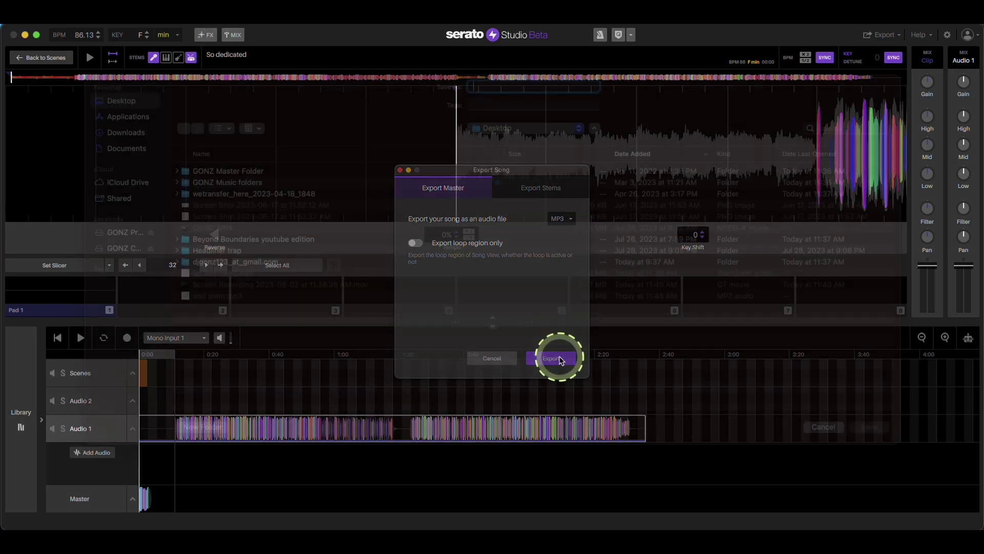
pyautogui.click(823, 445)
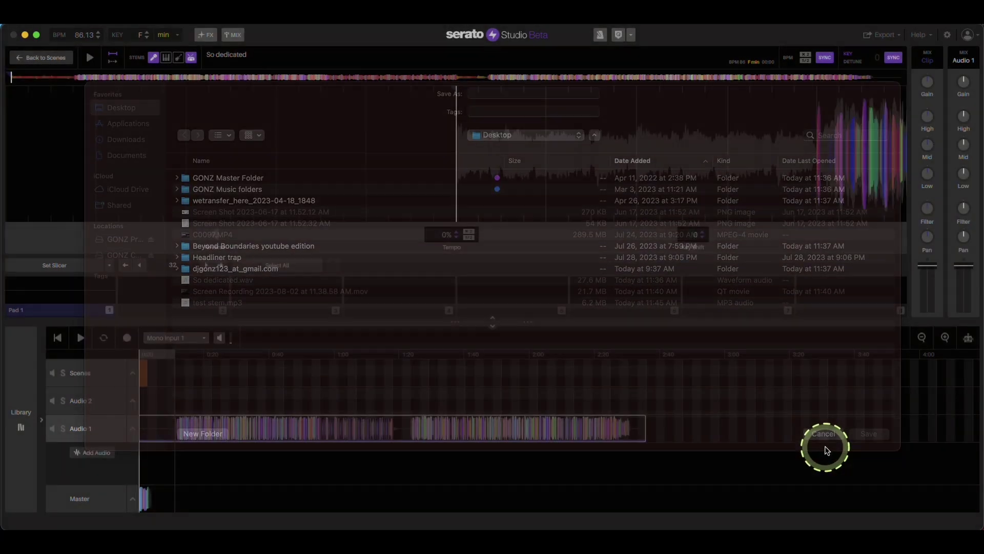